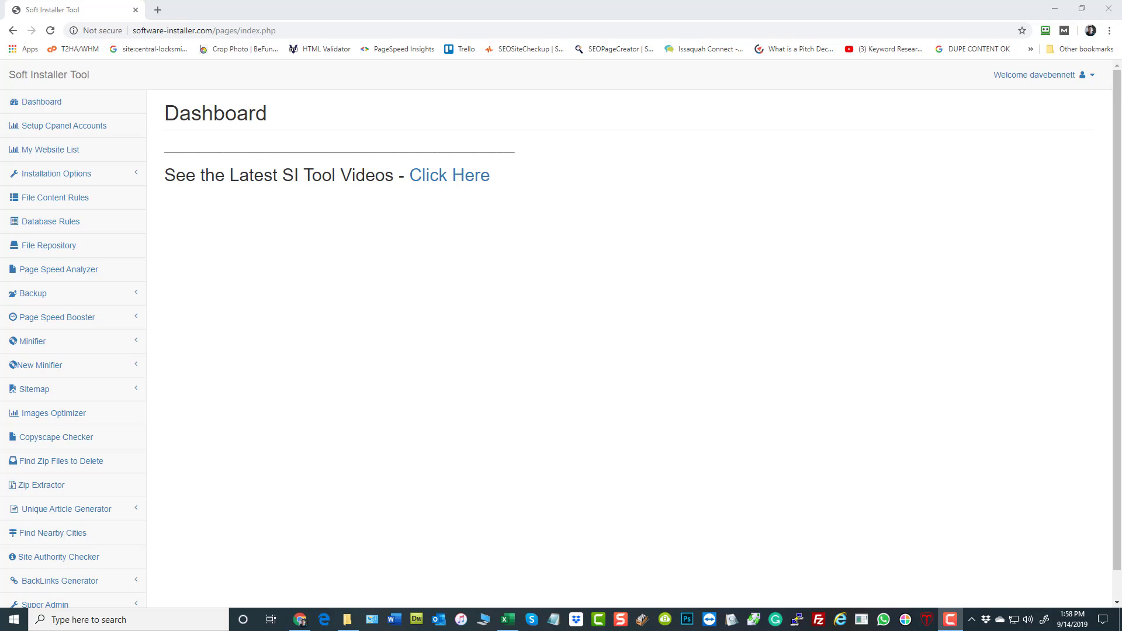
Go to Setup Cpanel Accounts and uncheck the Generate User Names option
click(55, 126)
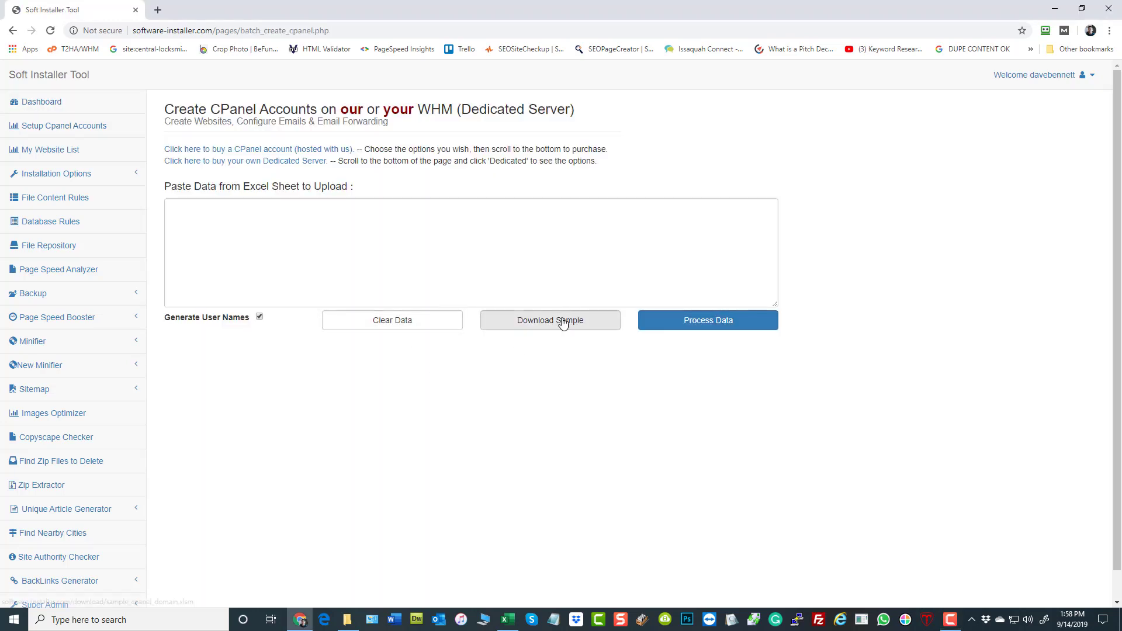
click(260, 317)
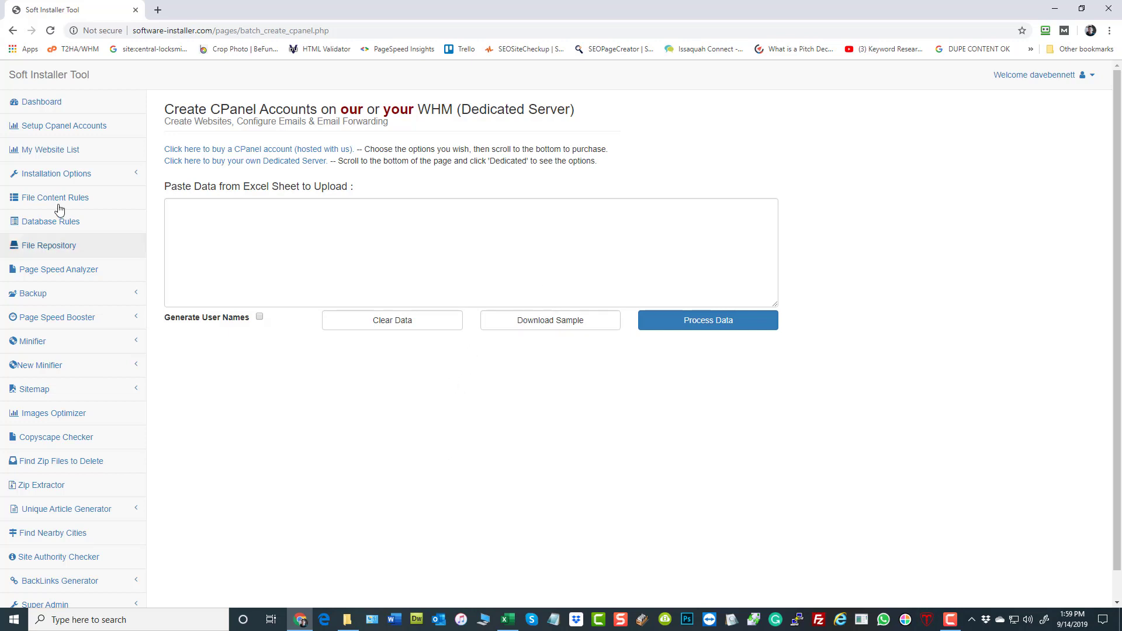
Show My Website List, preview the Batch Upload form, then close it
click(66, 153)
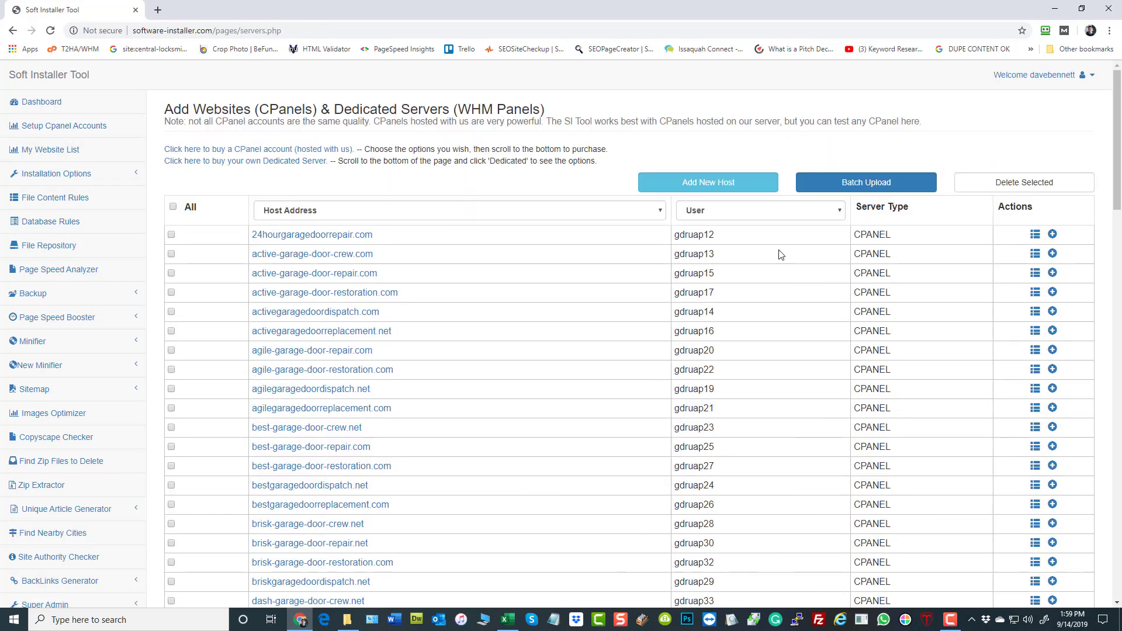
click(866, 184)
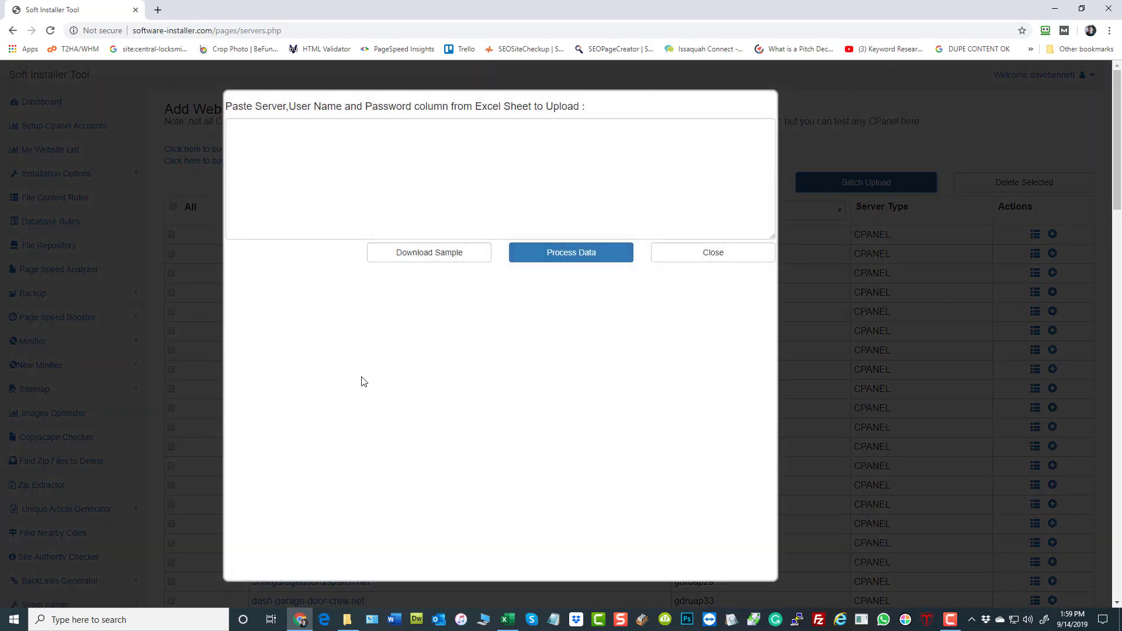
click(714, 253)
scroll(420, 327, down, 7)
scroll(425, 392, up, 7)
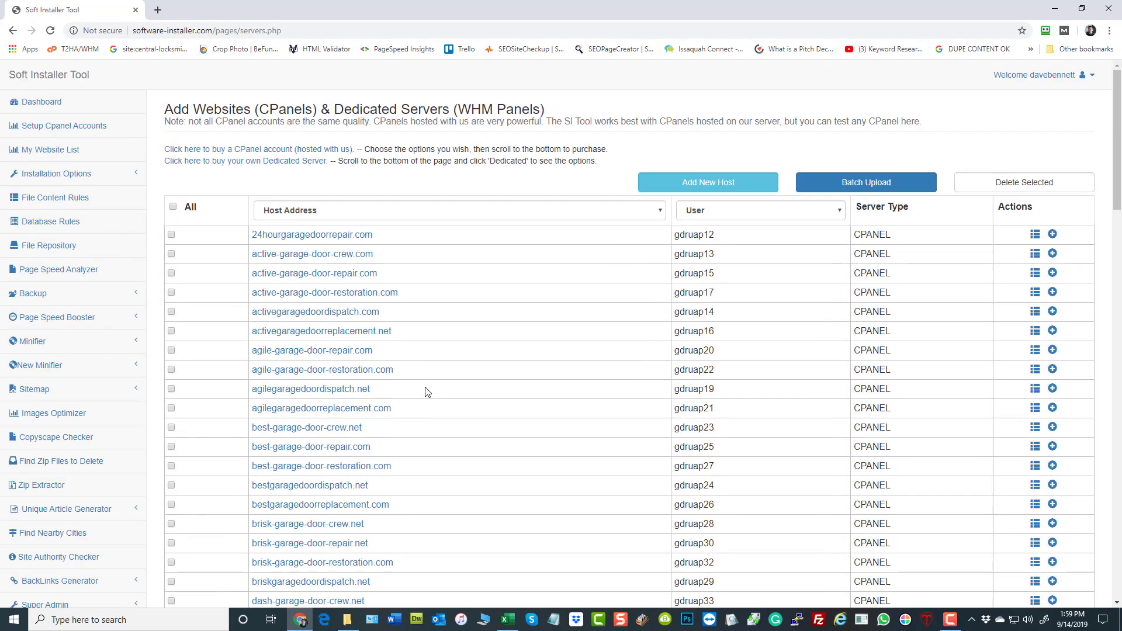
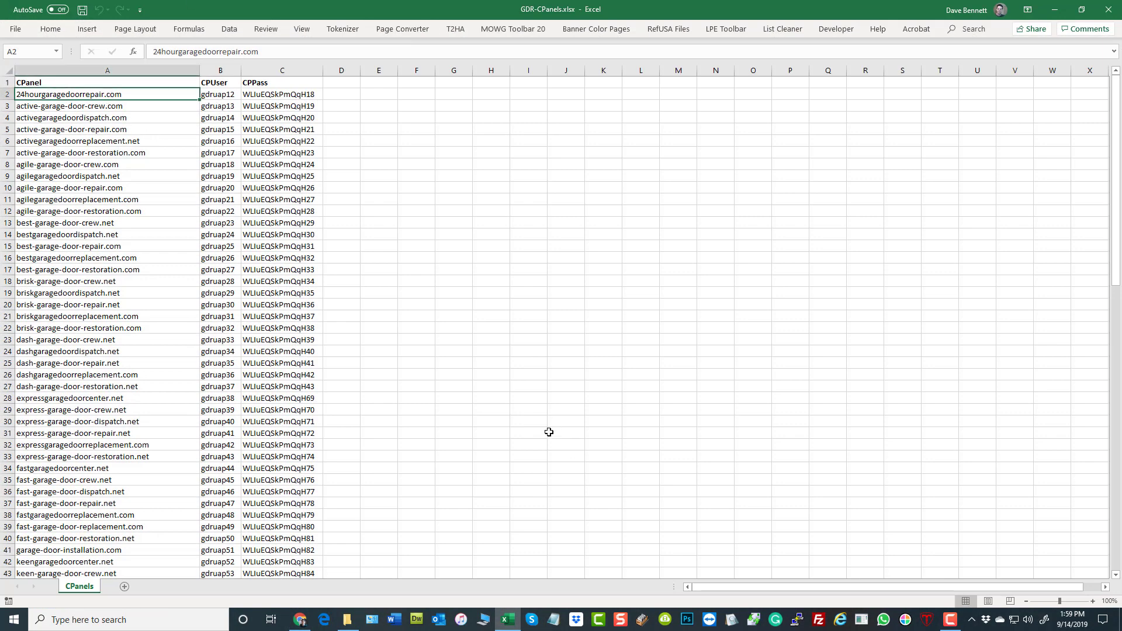
Copy the domain 24hourgaragedoorrepair.com from Excel and go back to the Soft Installer Tool
key(ctrl+c)
click(299, 618)
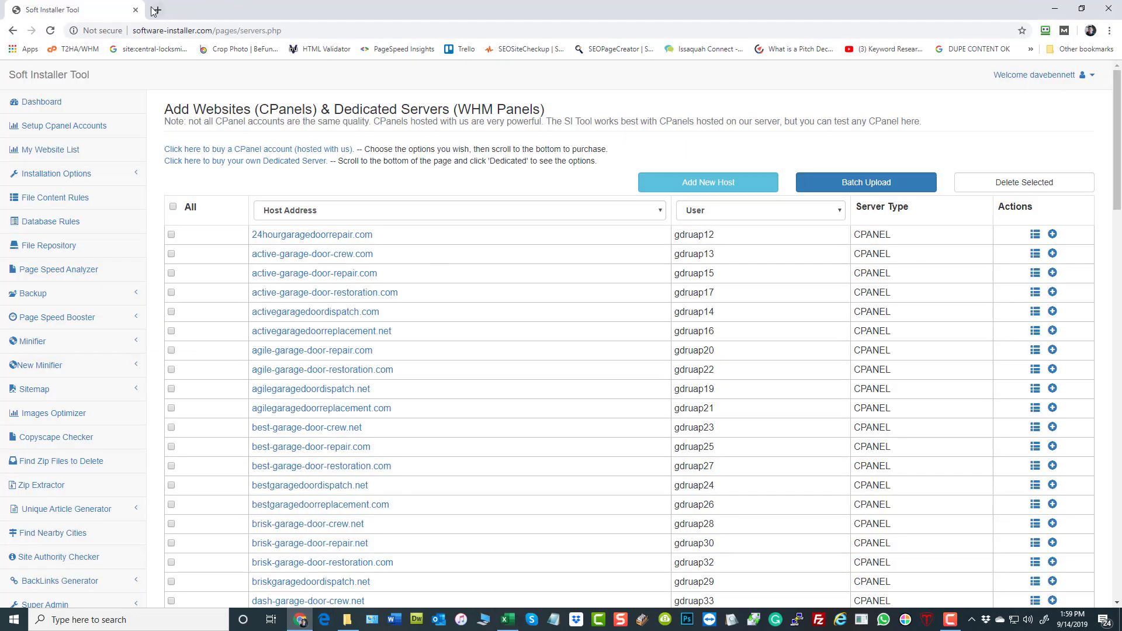
Load 24hourgaragedoorrepair.com in a new browser tab to see its current empty index
key(ctrl+t)
key(ctrl+v)
key(Return)
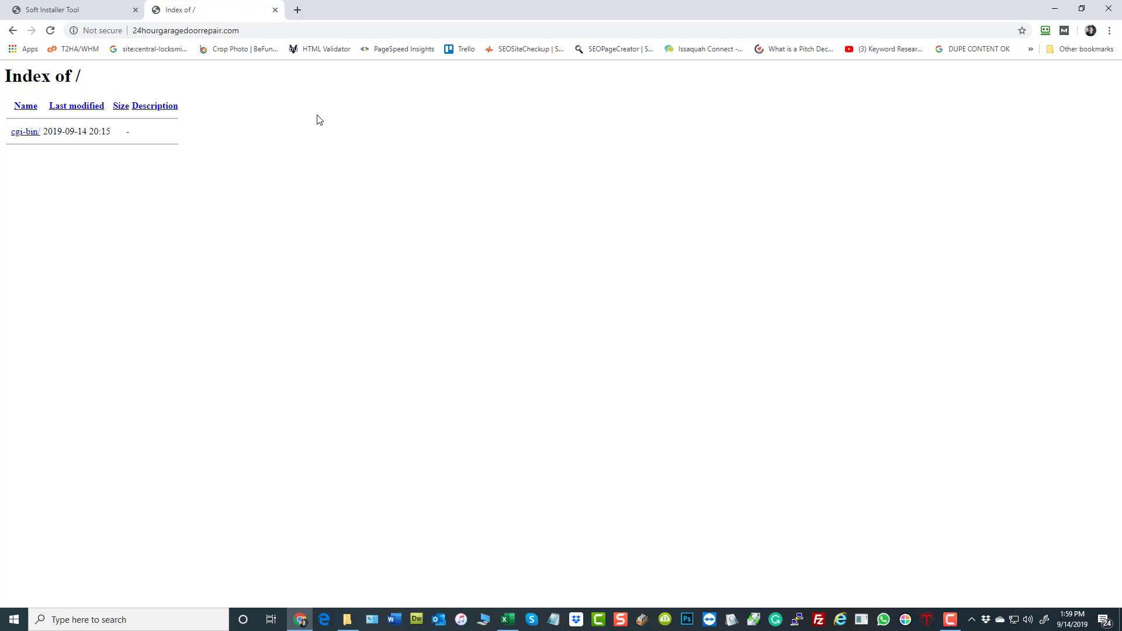
Back in Soft Installer Tool, expand Installation Options and open Individual Installation
click(70, 10)
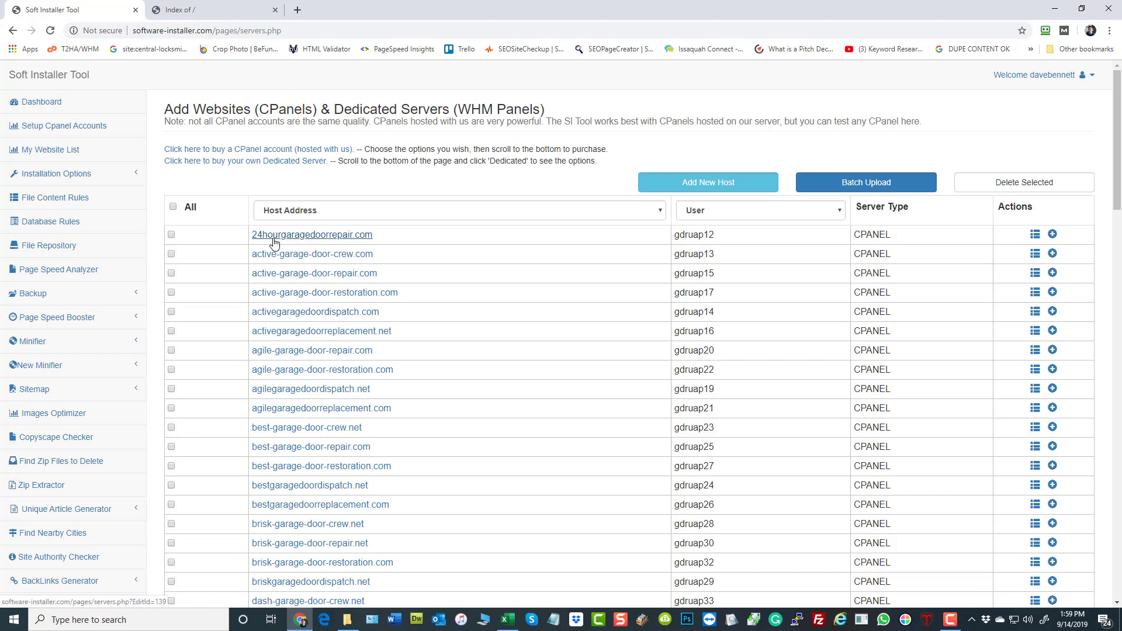
click(56, 176)
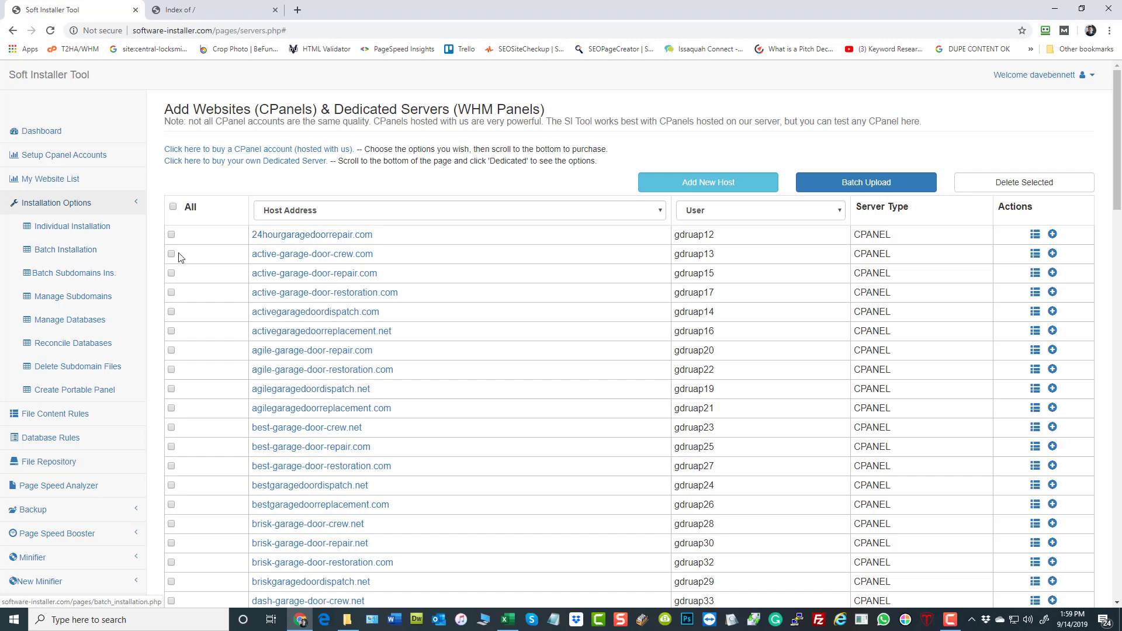
scroll(295, 246, down, 8)
scroll(293, 333, up, 8)
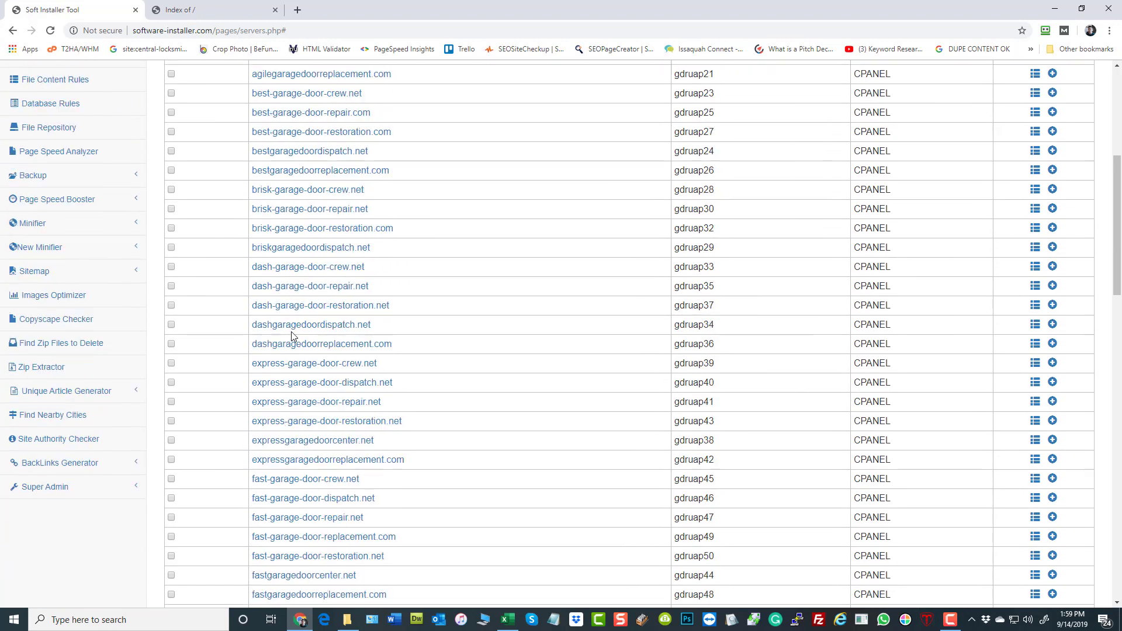
click(58, 226)
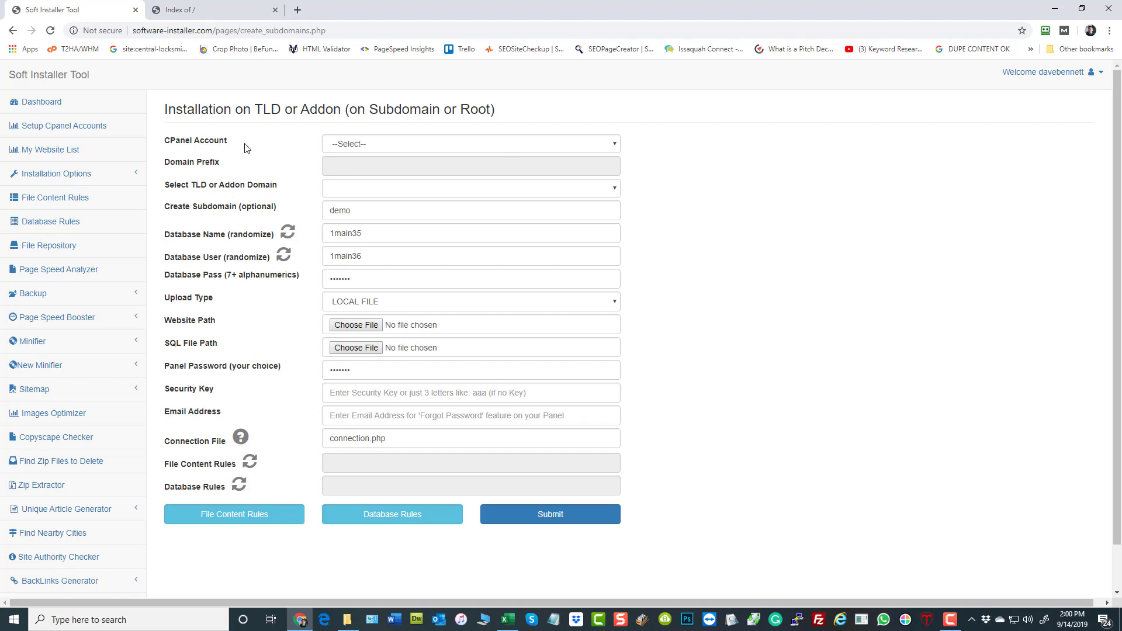
Choose 24hourgaragedoorrepair.com as both the cPanel account and the TLD domain
click(393, 145)
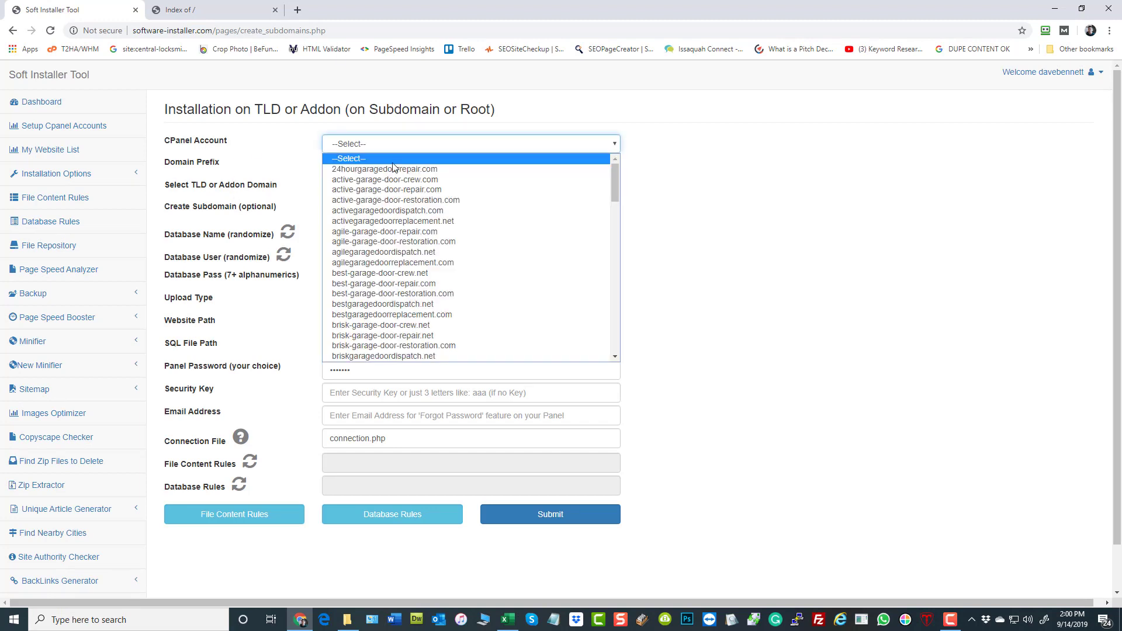
click(393, 169)
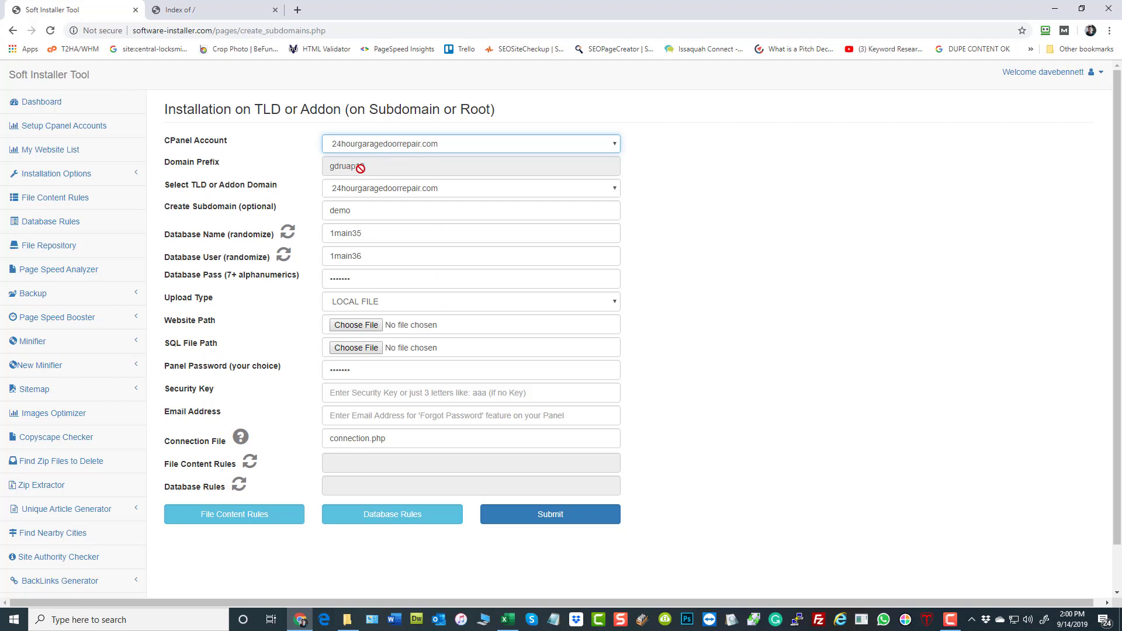
click(403, 192)
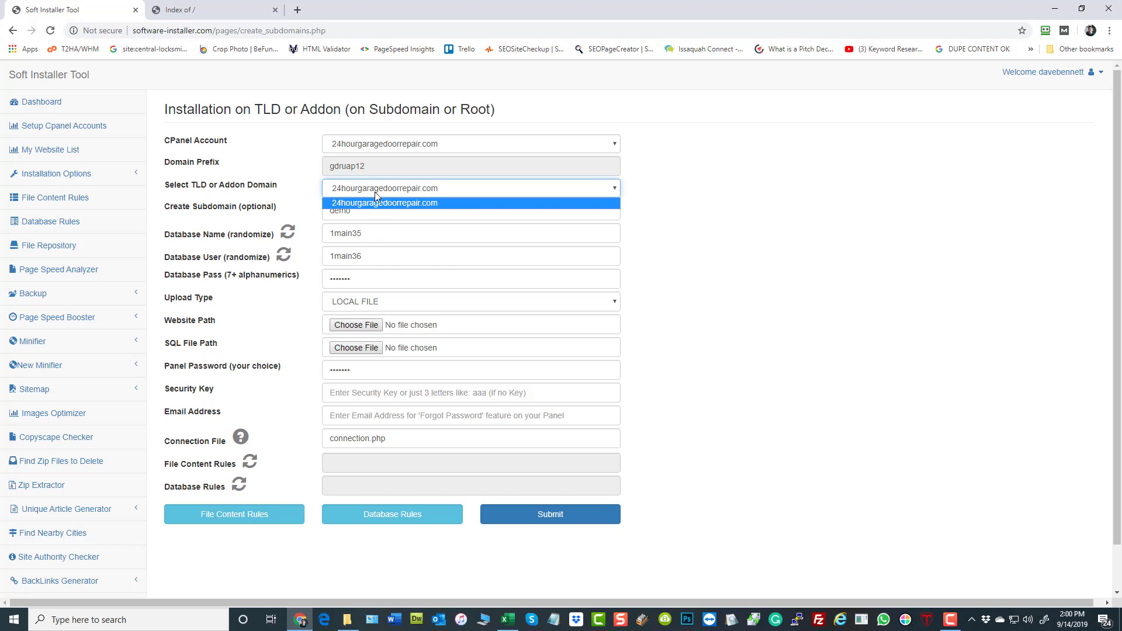
click(388, 187)
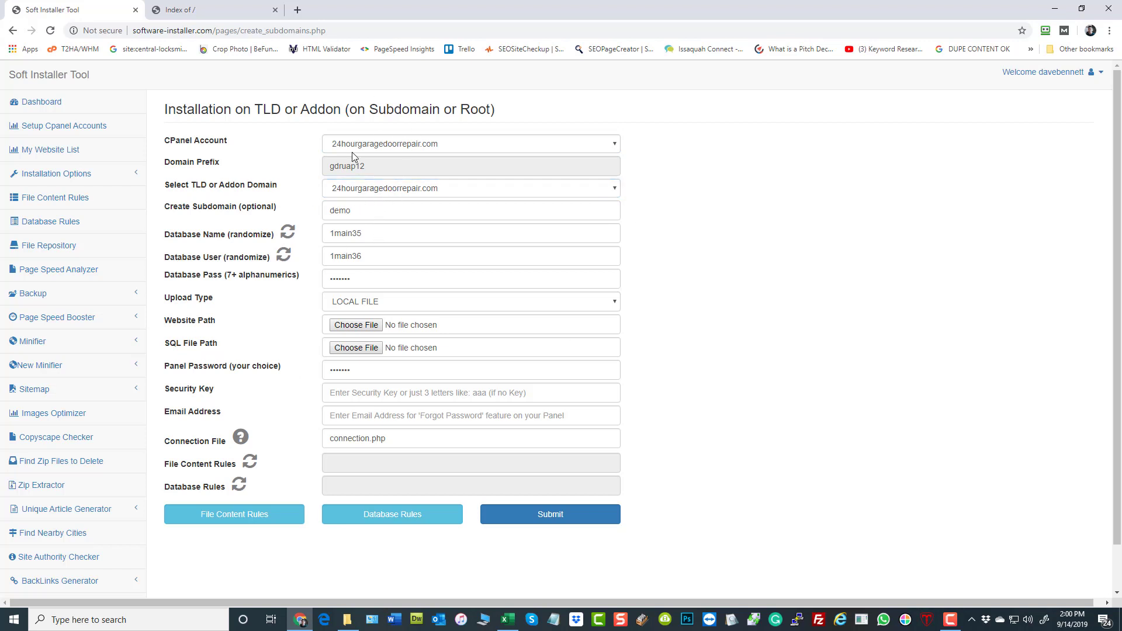
Clear the 'demo' subdomain and randomize the database name and database user
double_click(377, 217)
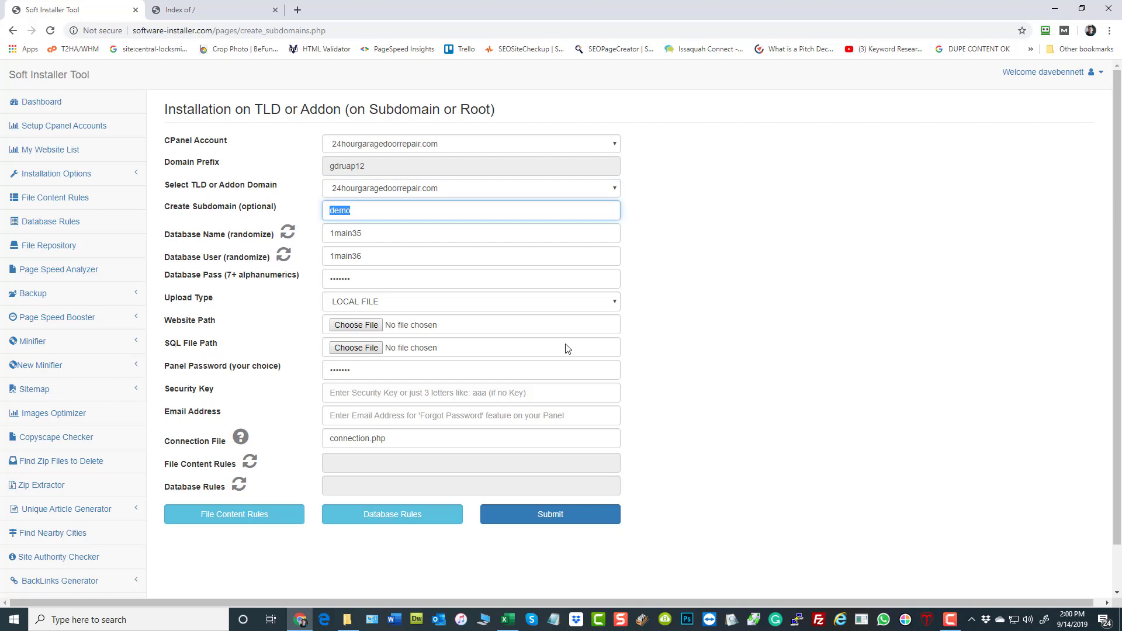
key(BackSpace)
click(863, 308)
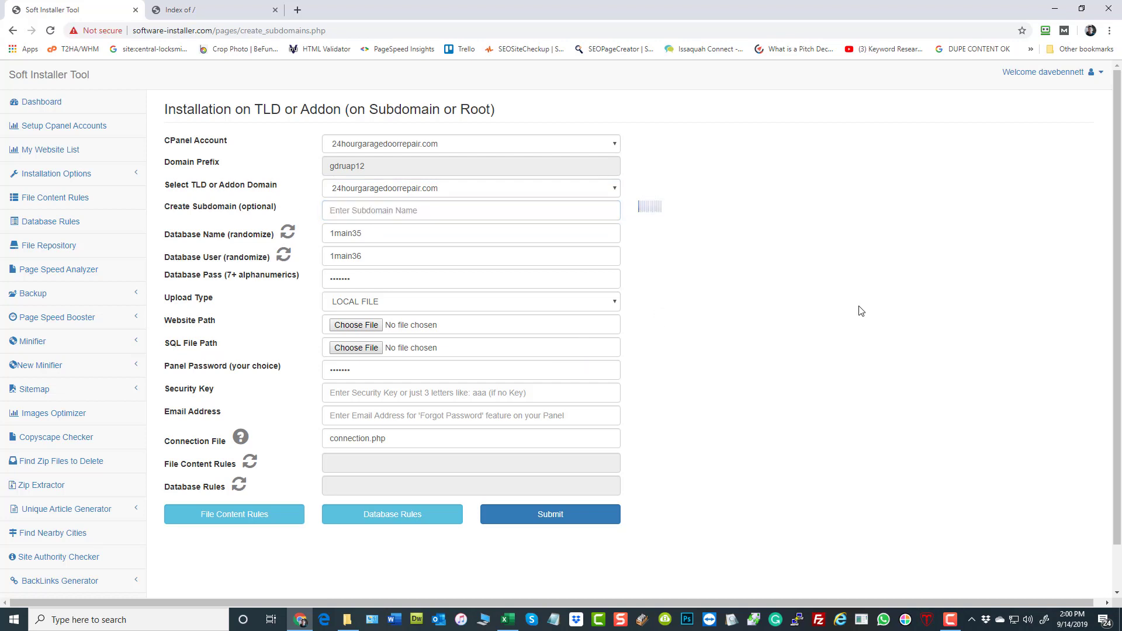
click(287, 232)
click(283, 255)
click(385, 303)
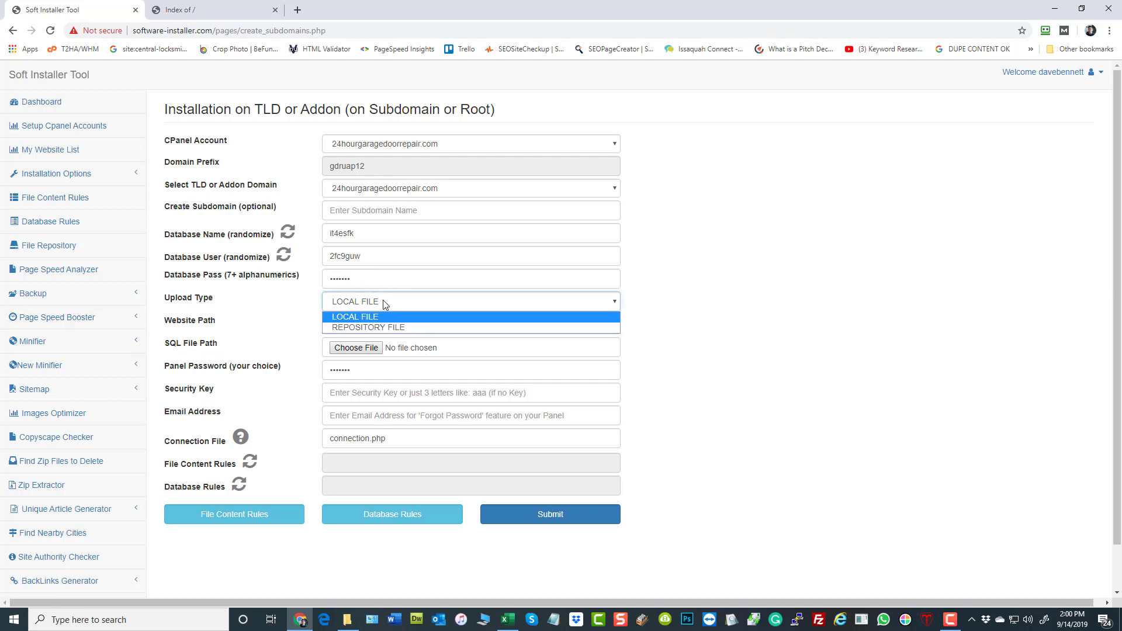
Set Upload Type to Repository File using legacyuap.zip and legacyuap.sql
click(368, 327)
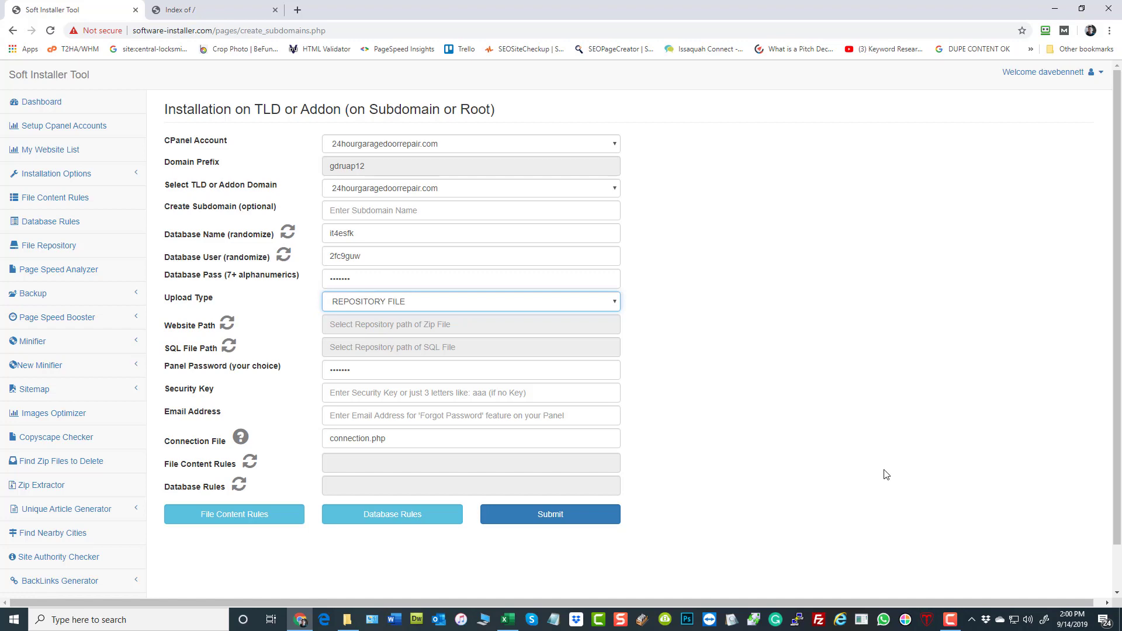
click(228, 325)
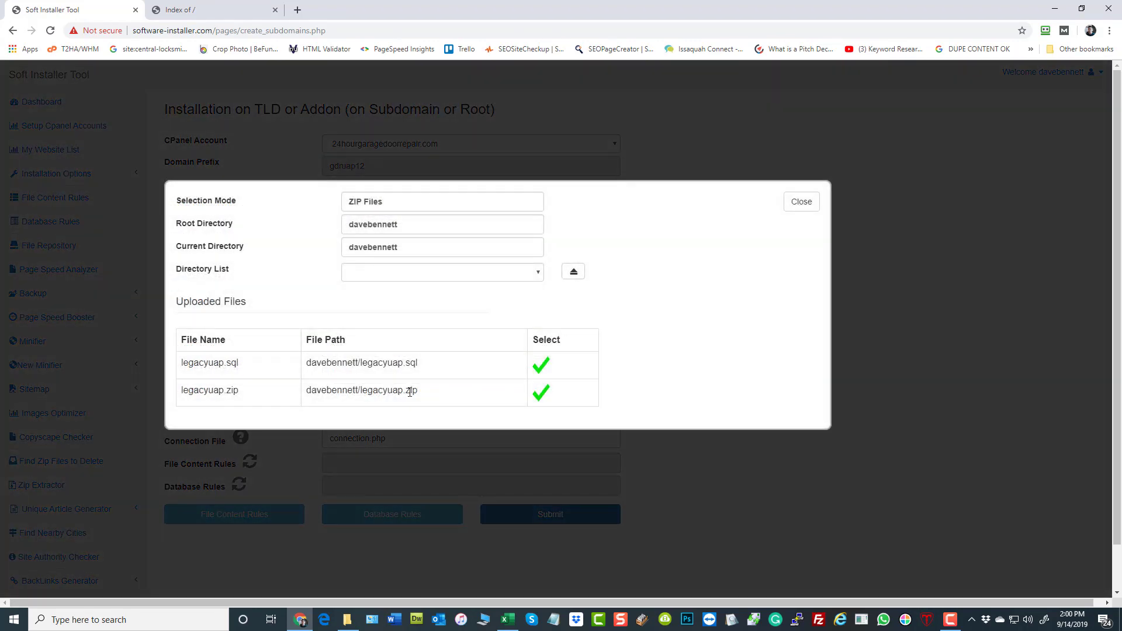
click(540, 395)
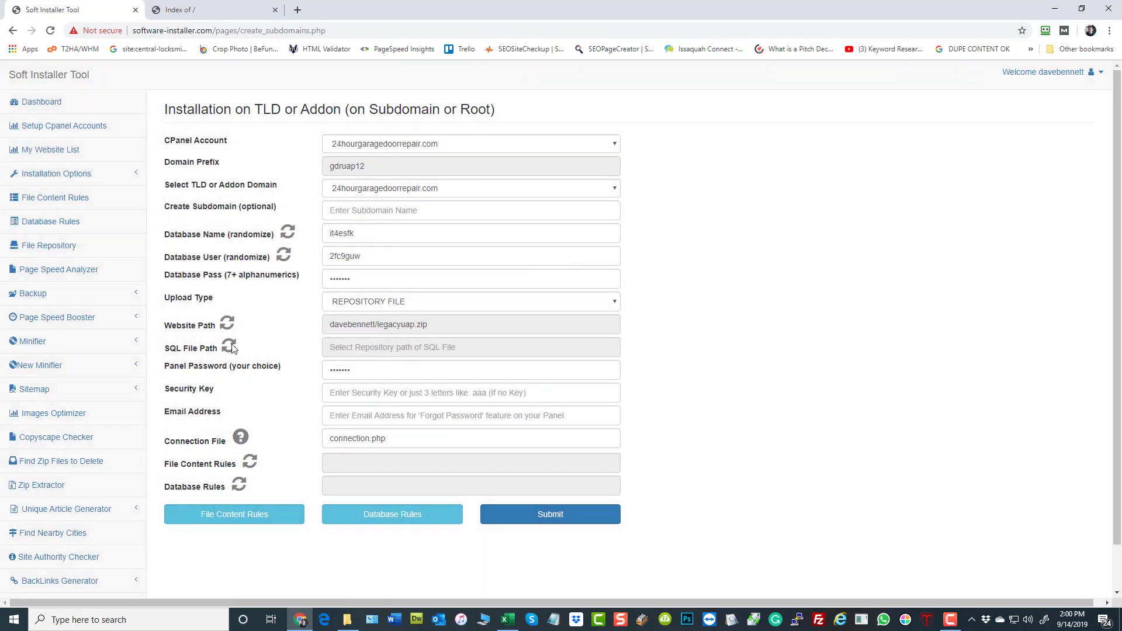
click(229, 346)
click(541, 369)
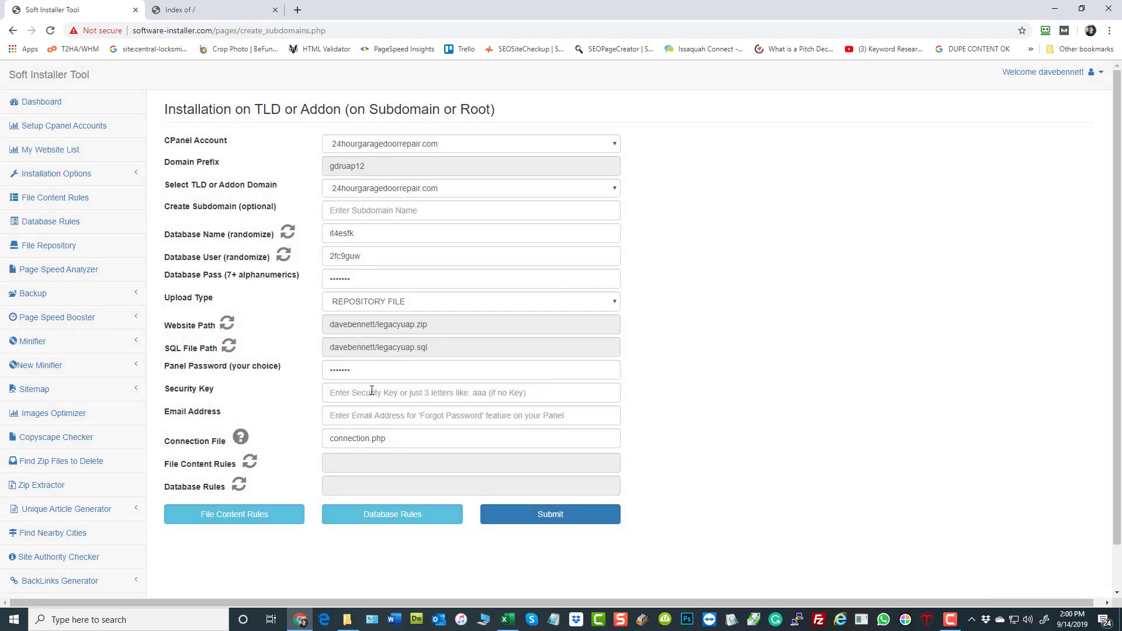
Enter a security key and paste a new panel password
click(371, 391)
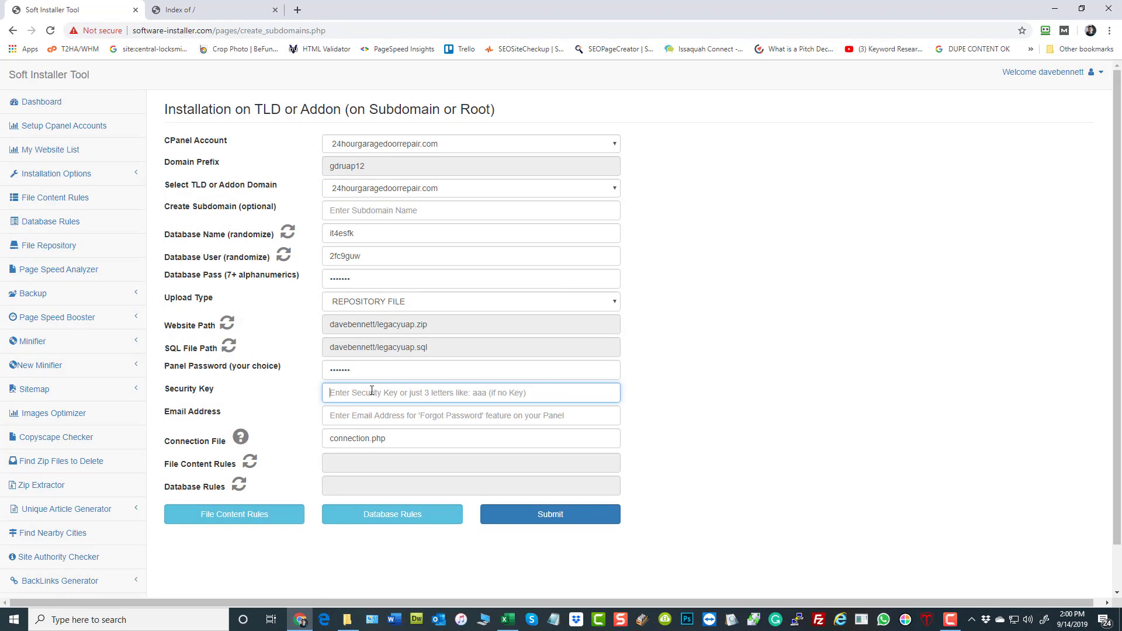
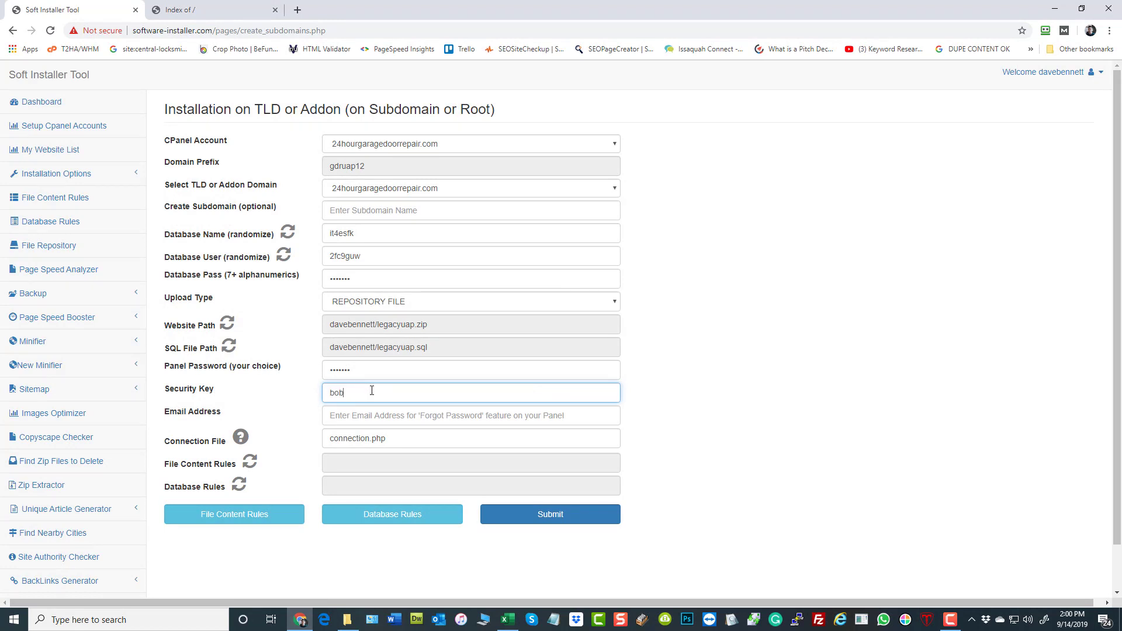
drag(402, 395, 277, 437)
drag(373, 372, 87, 362)
key(ctrl+v)
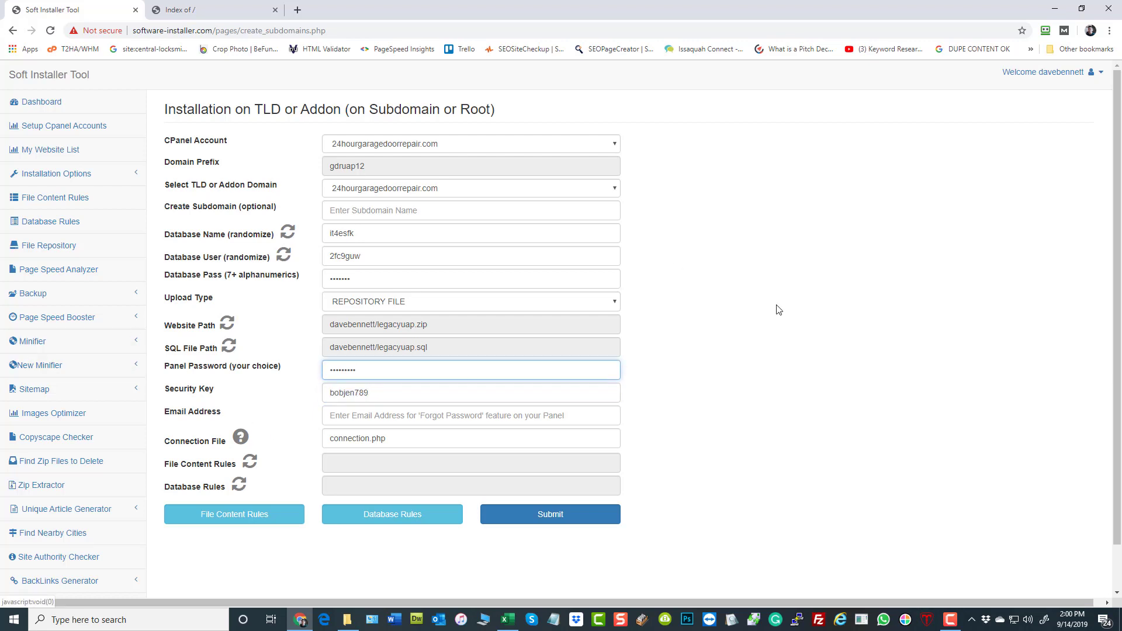
Fill in the contact e-mail, then abandon the form and return to the Dashboard
click(778, 310)
click(432, 416)
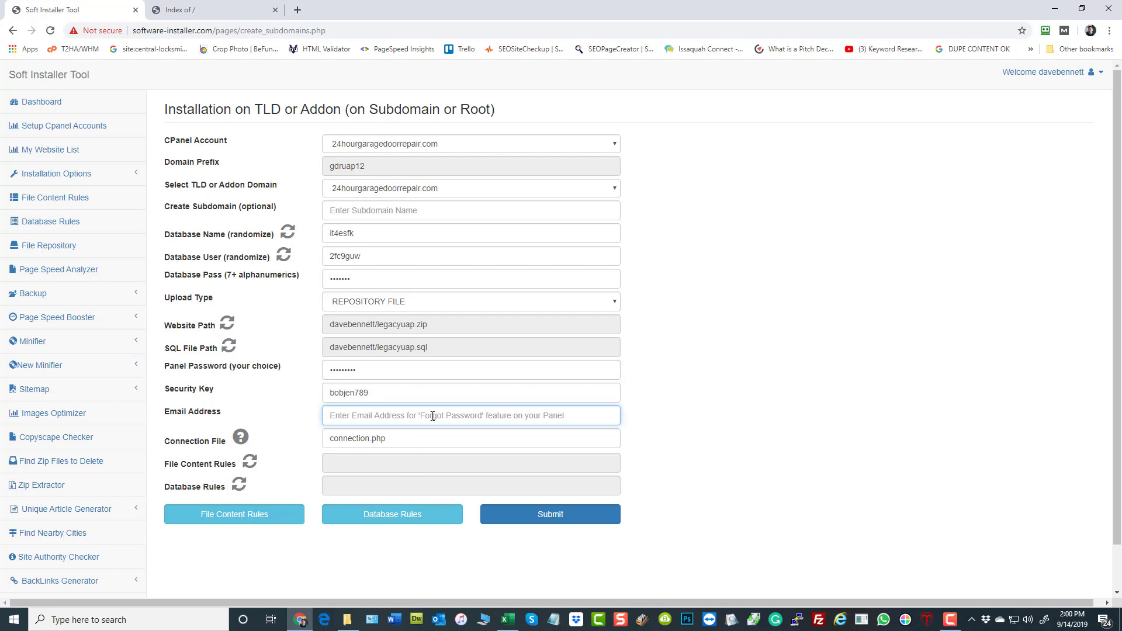
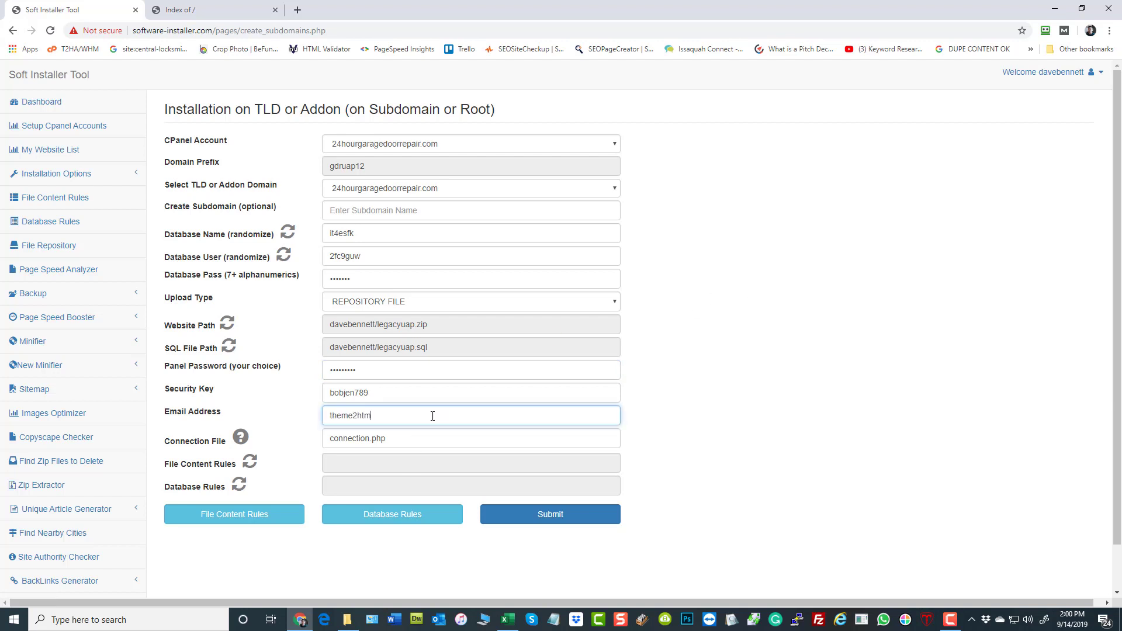
click(810, 344)
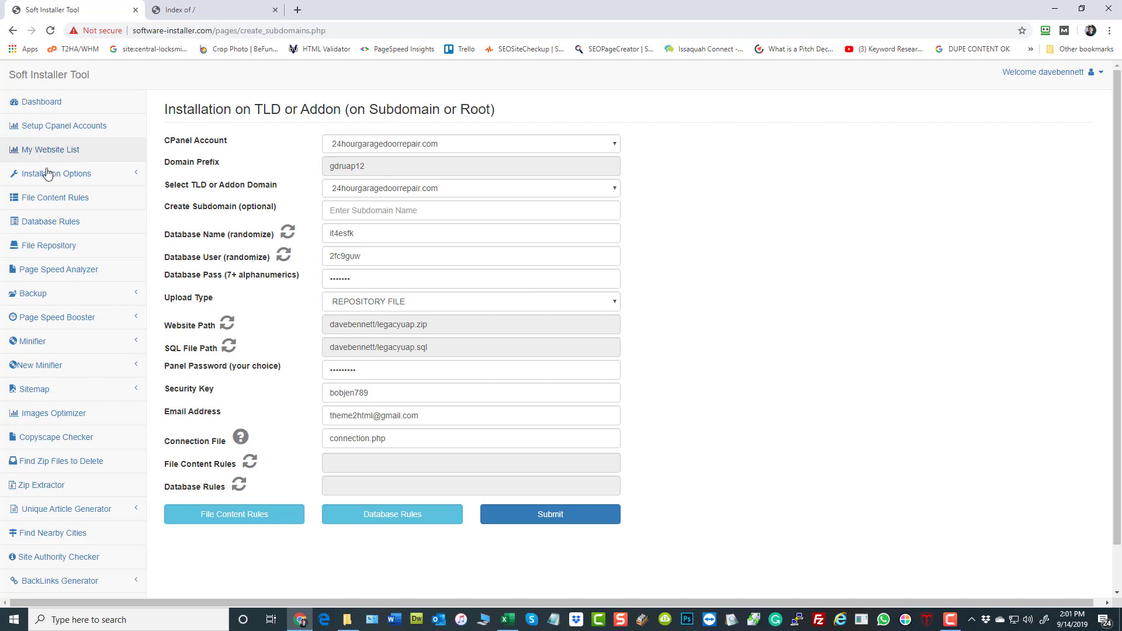
click(45, 102)
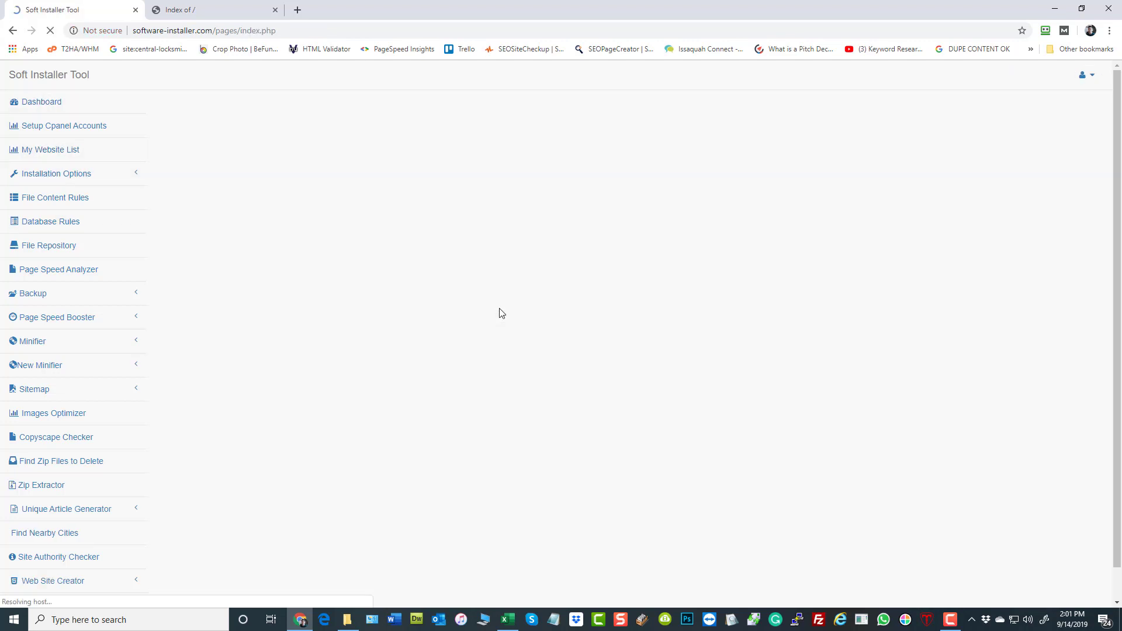
Open a fresh Individual Installation targeting 24hourgaragedoorrepair.com with the subdomain cleared for root
click(56, 175)
click(64, 230)
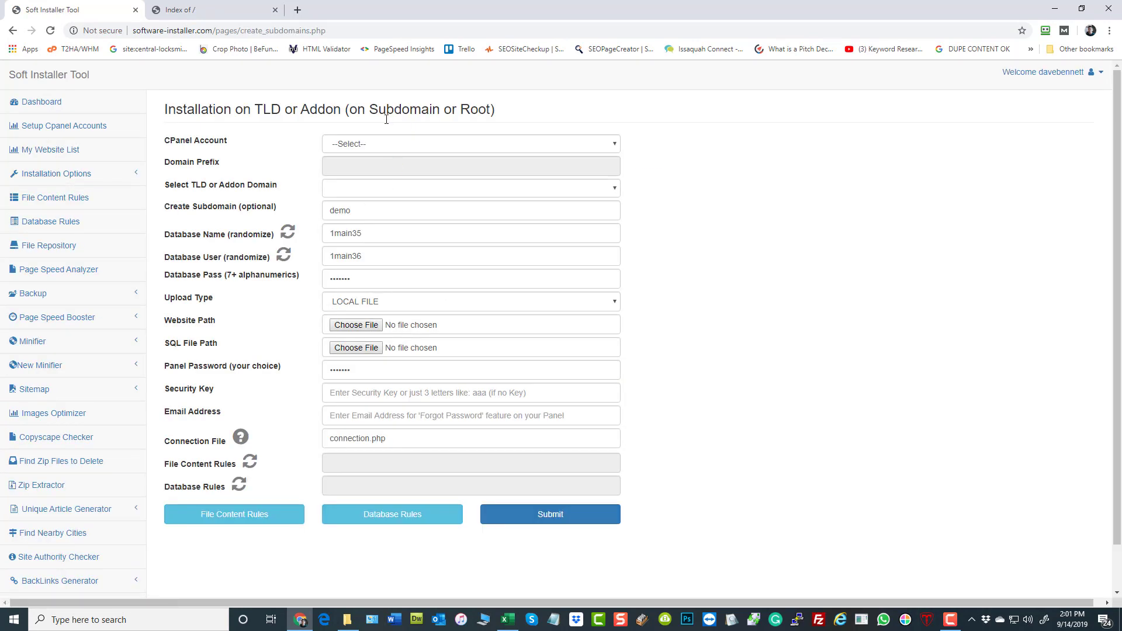
click(395, 146)
click(380, 168)
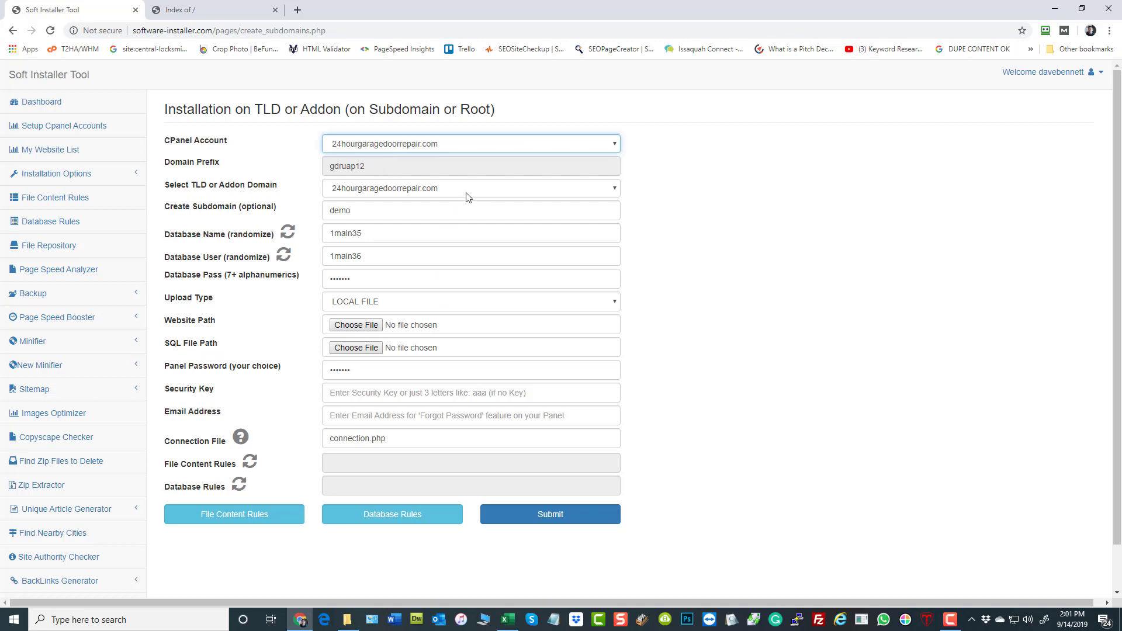
click(451, 189)
click(450, 188)
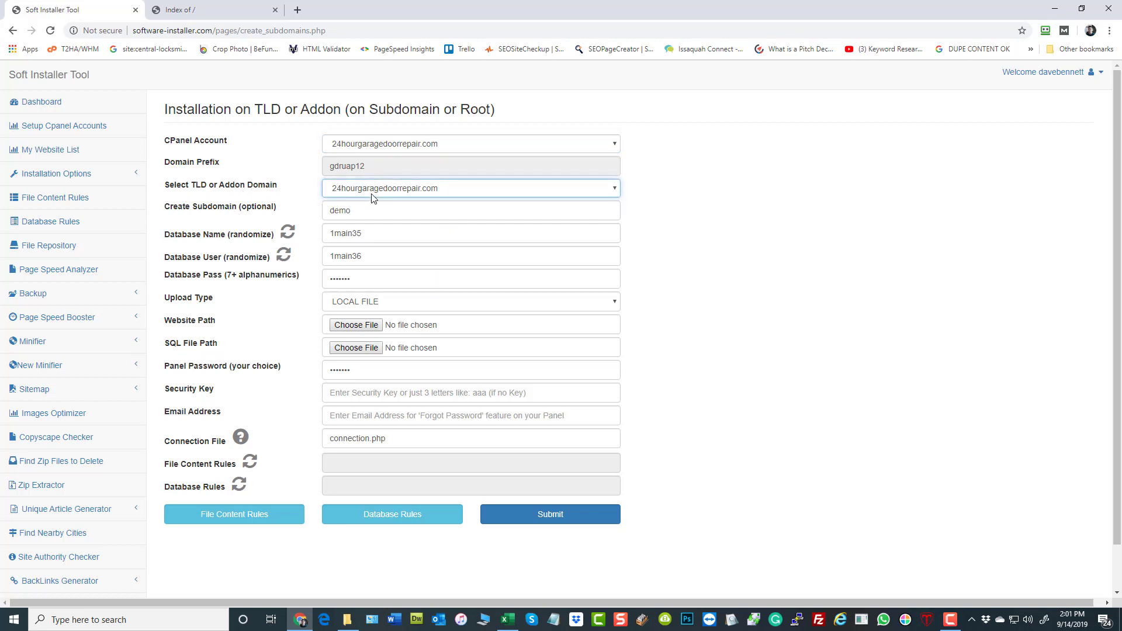
key(Tab)
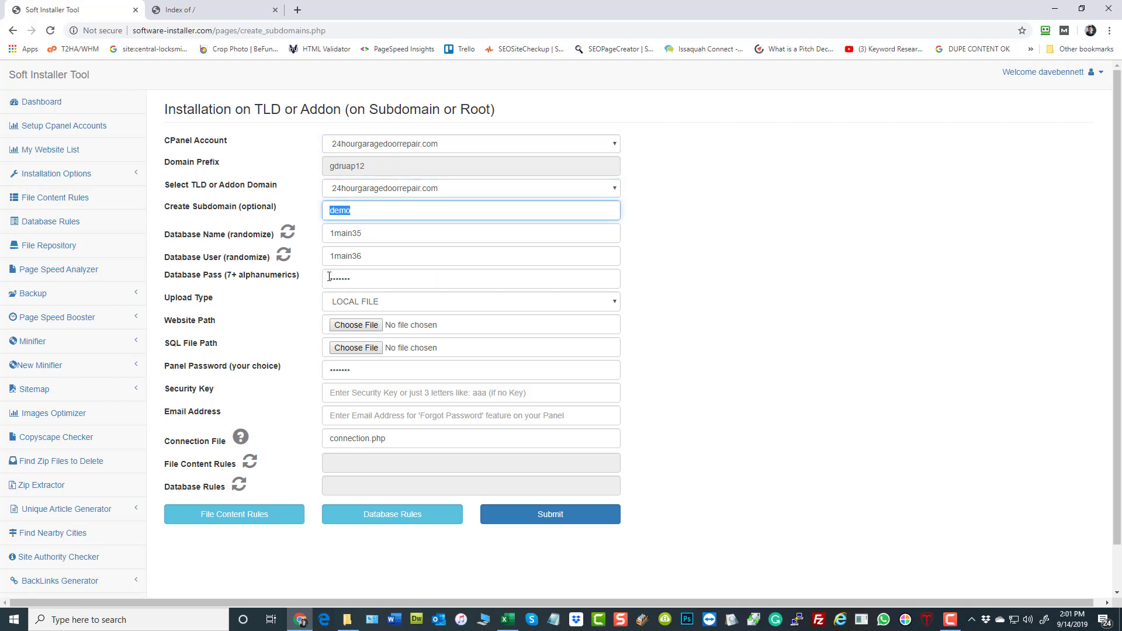
key(BackSpace)
click(753, 248)
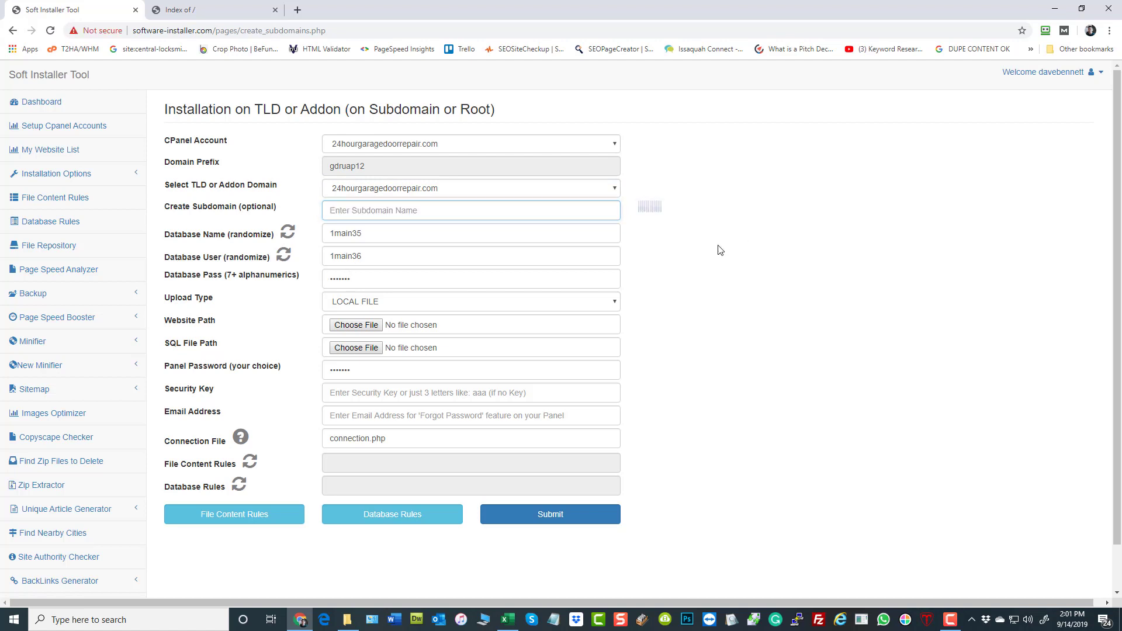
Randomize database name and user, and use repository files legacyuap.zip and legacyuap.sql
click(287, 233)
click(284, 255)
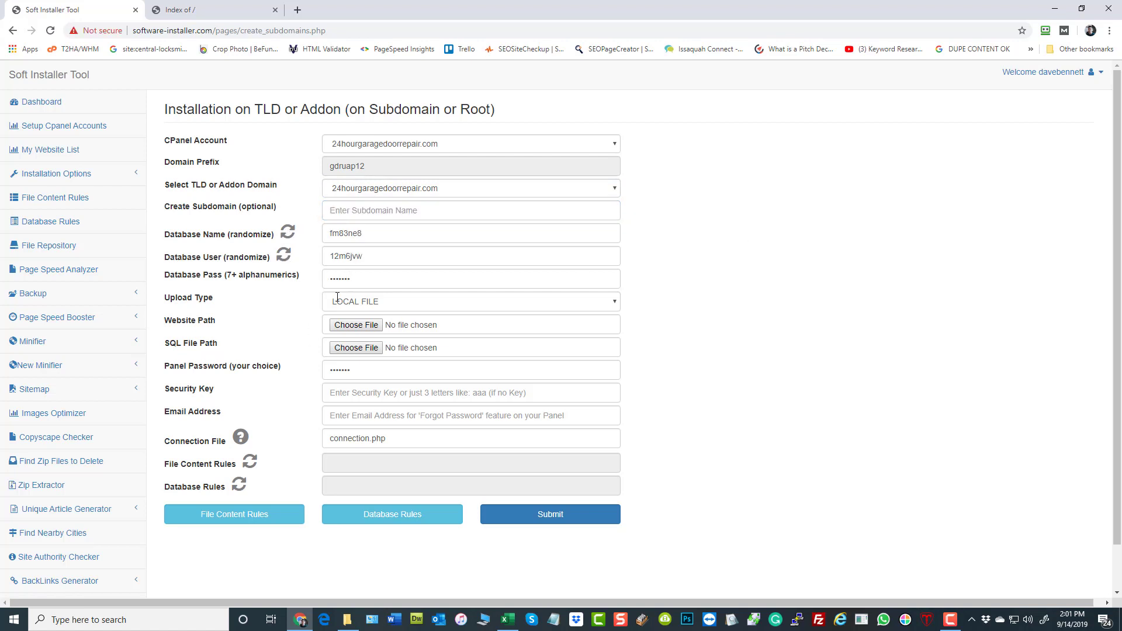
click(381, 303)
click(377, 327)
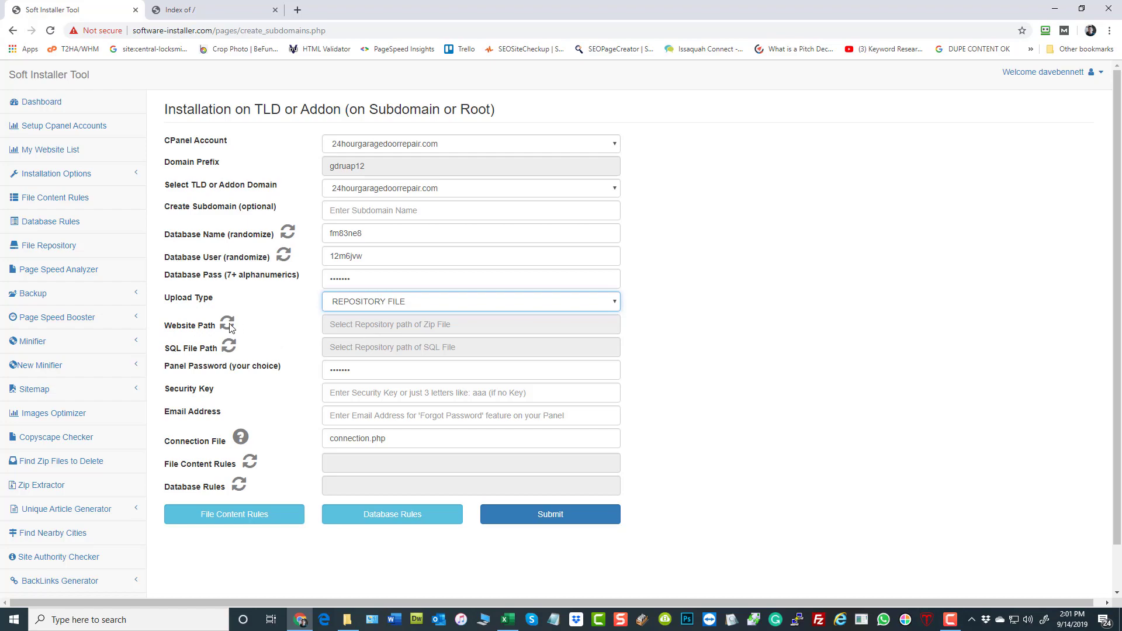
click(229, 323)
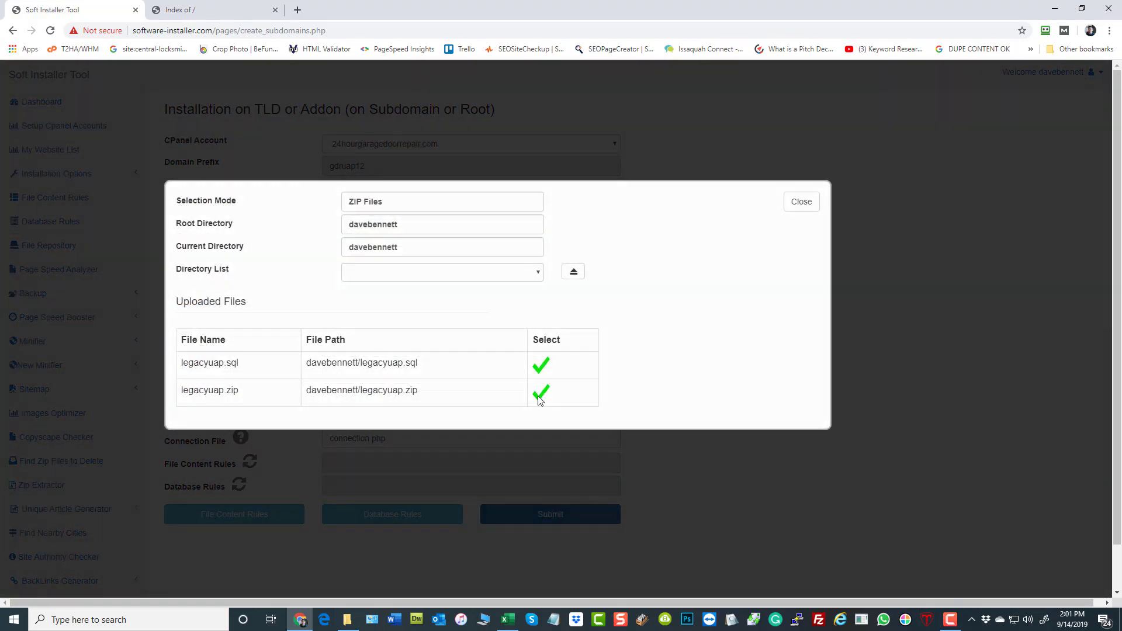
click(541, 394)
click(229, 346)
click(538, 367)
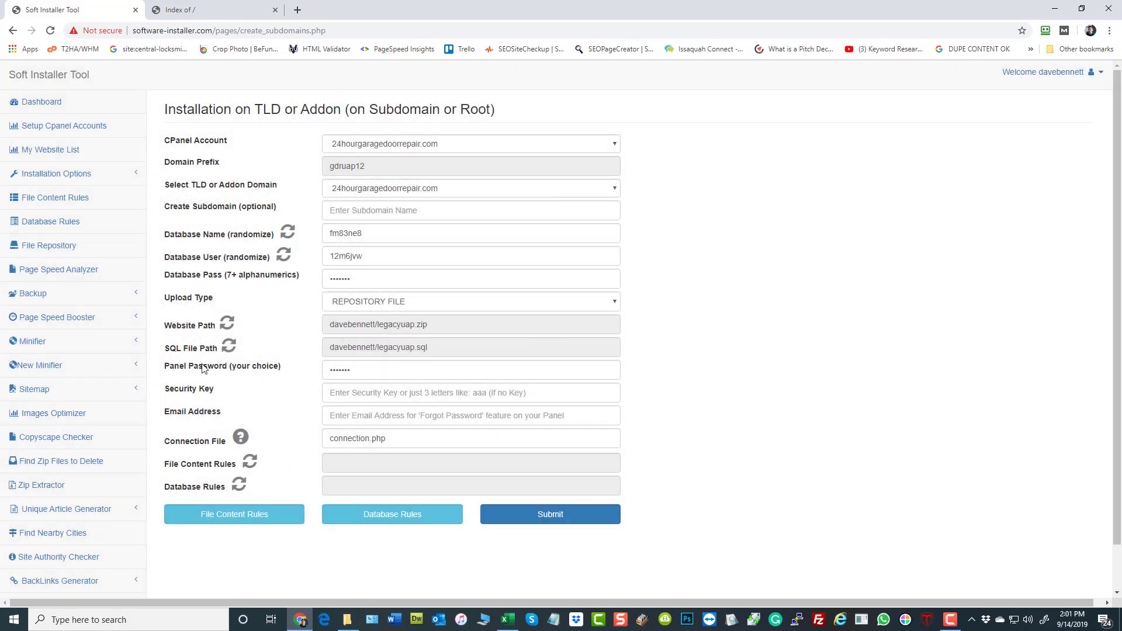
Enter a security key, reuse it as the panel password, then revise the key
click(359, 391)
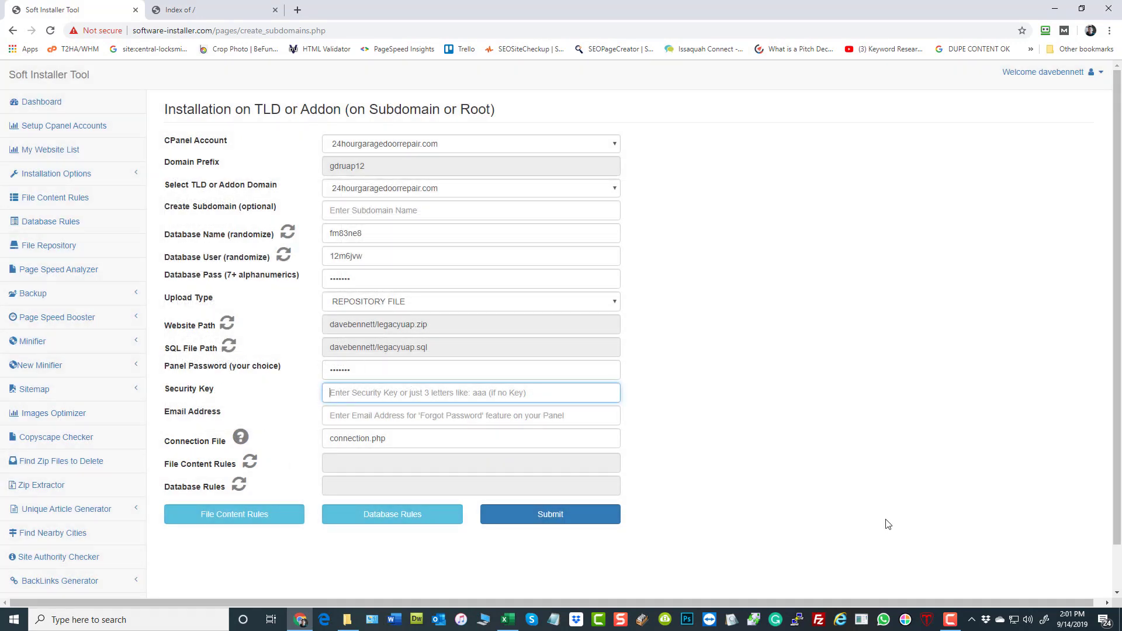
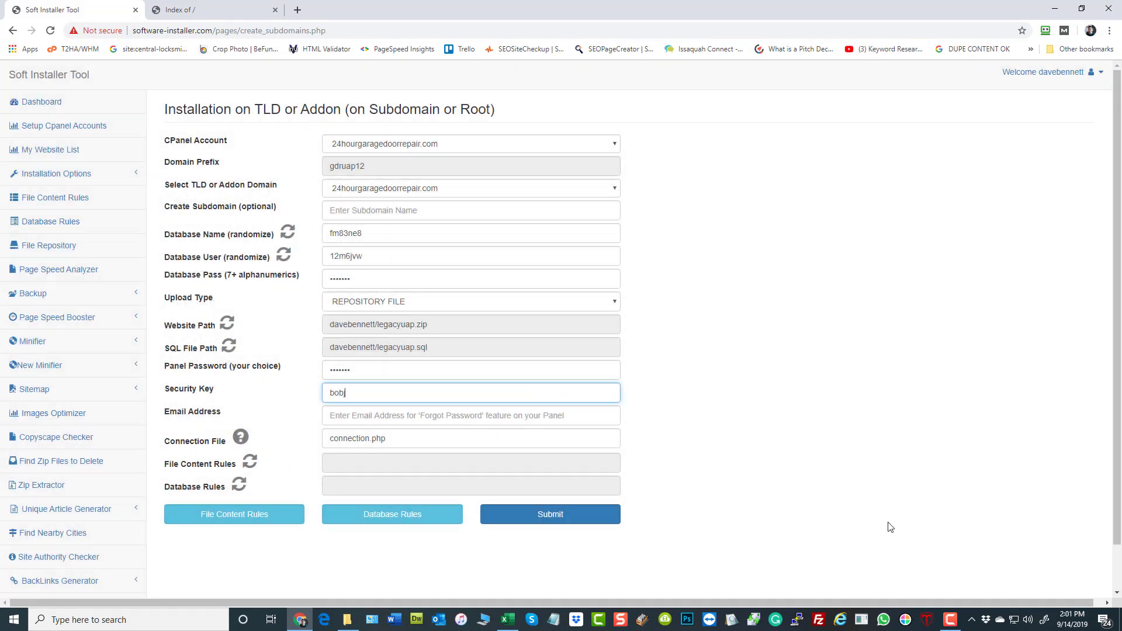
drag(386, 397, 187, 399)
key(ctrl+c)
key(shift+Tab)
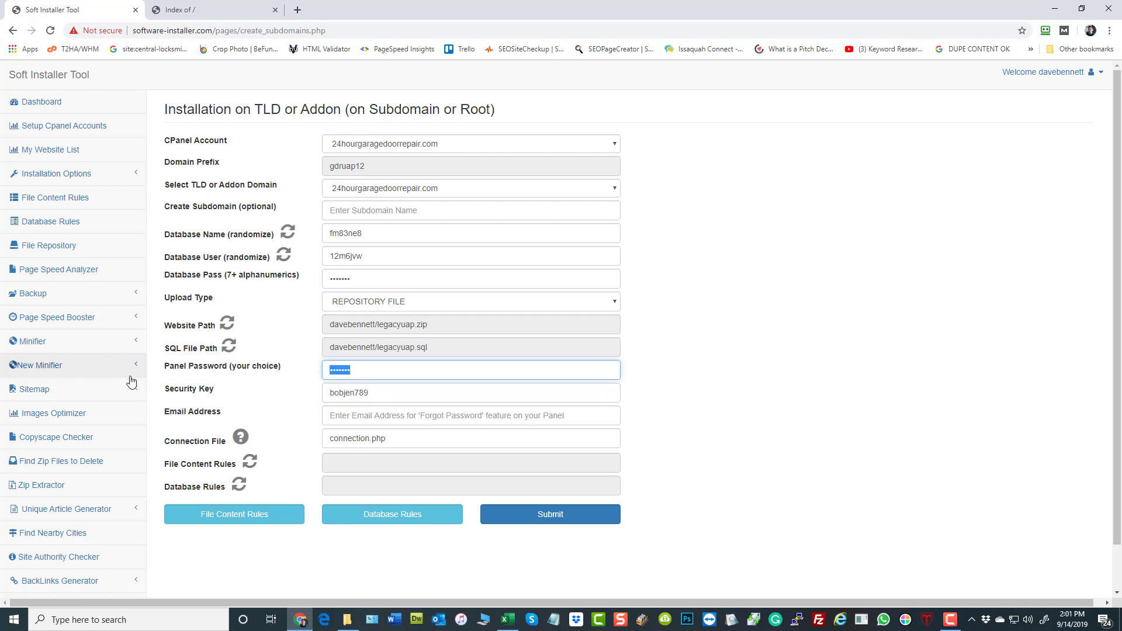
key(ctrl+v)
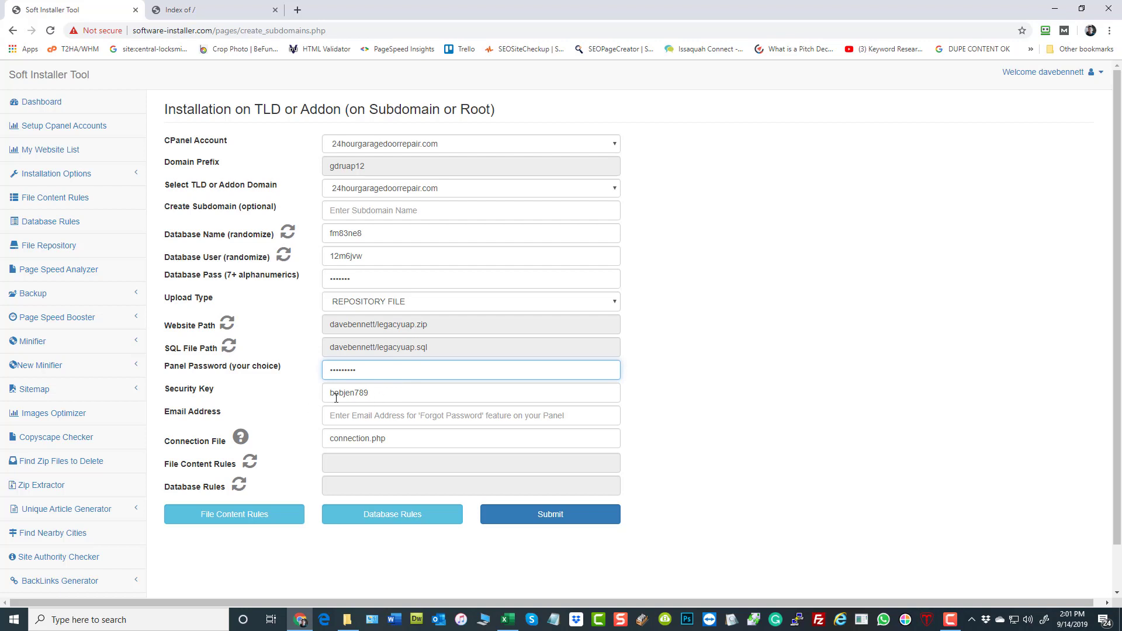
scroll(351, 383, down, 1)
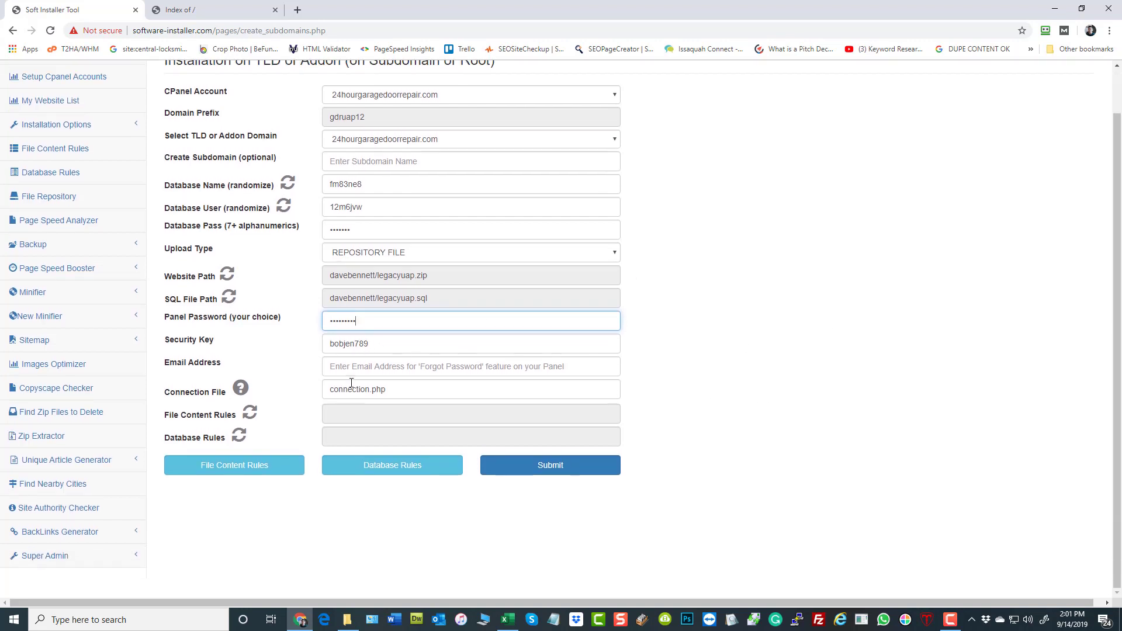
double_click(390, 345)
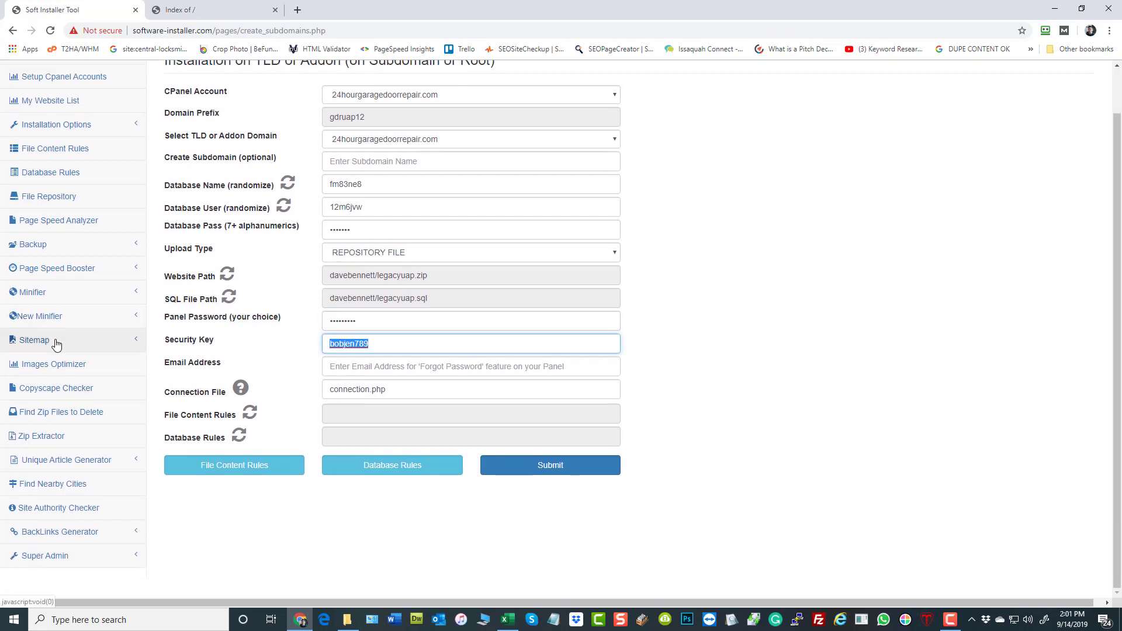
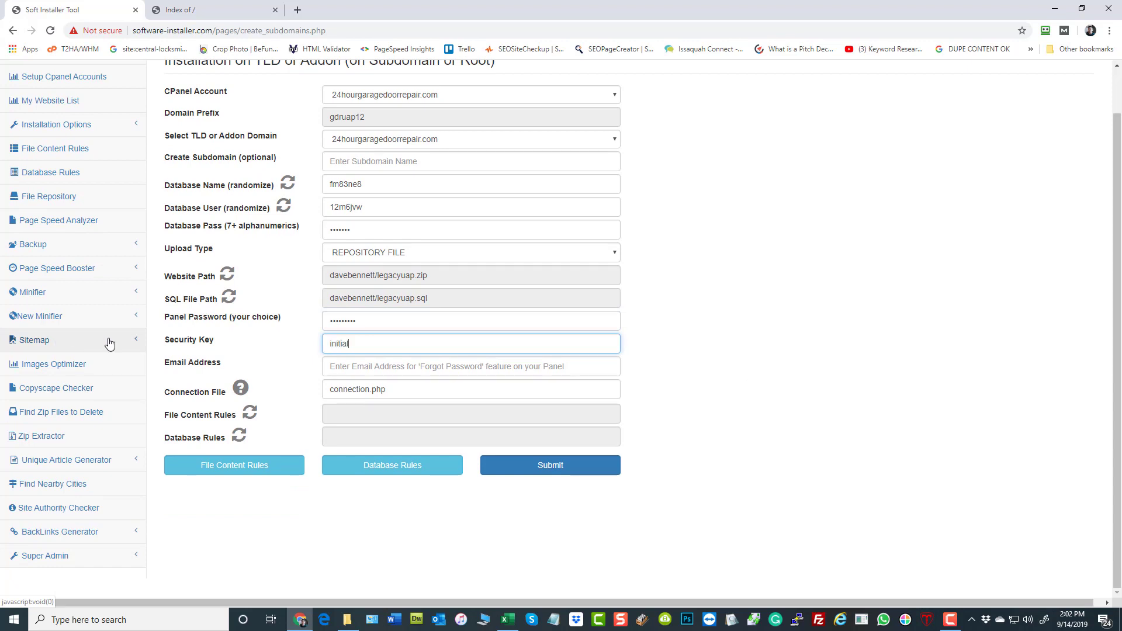
click(926, 346)
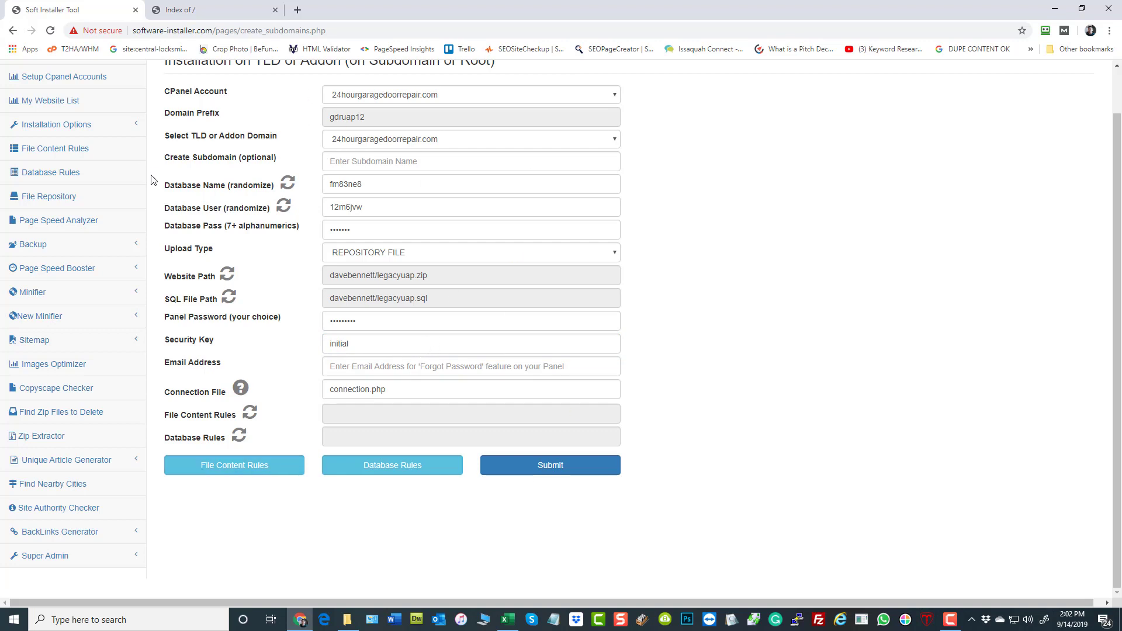
Fill in the contact e-mail address and submit the installation form
click(409, 367)
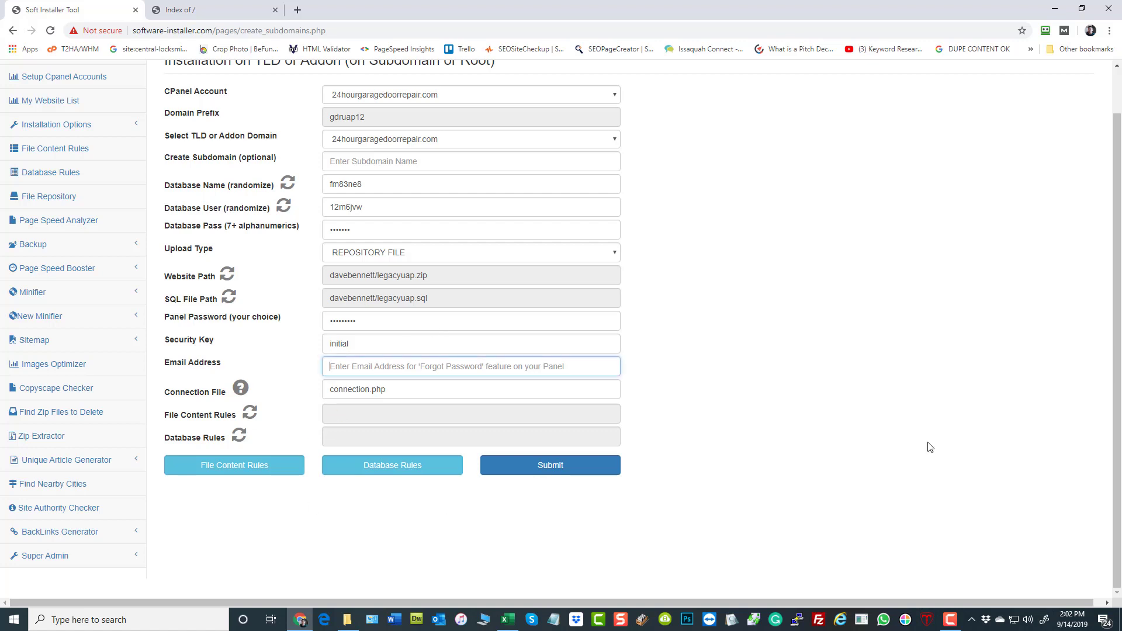
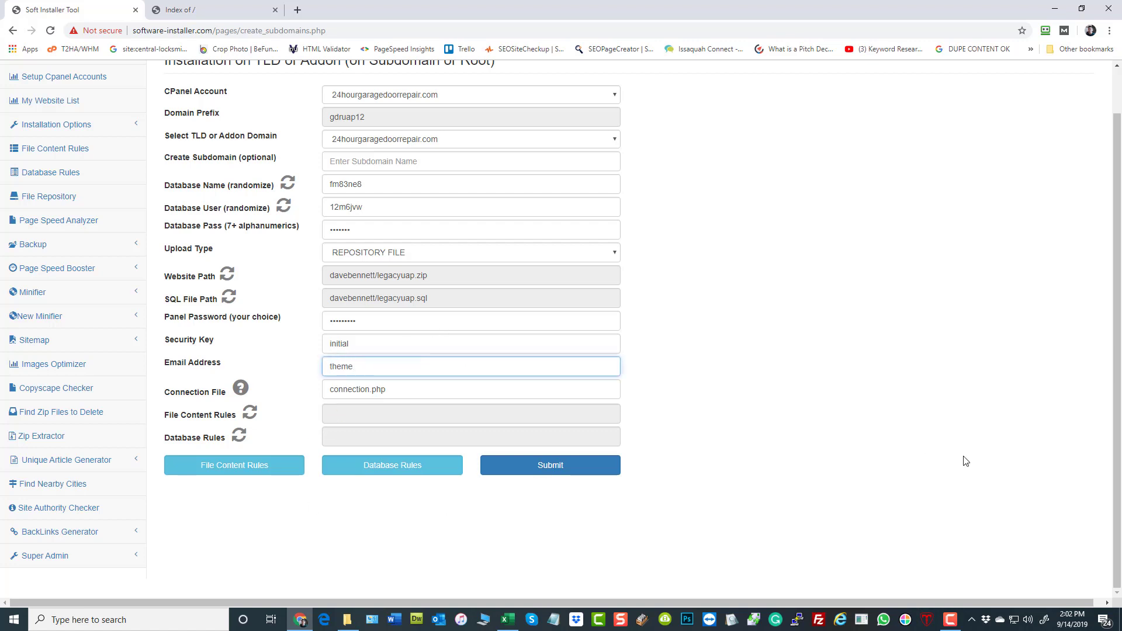
click(806, 433)
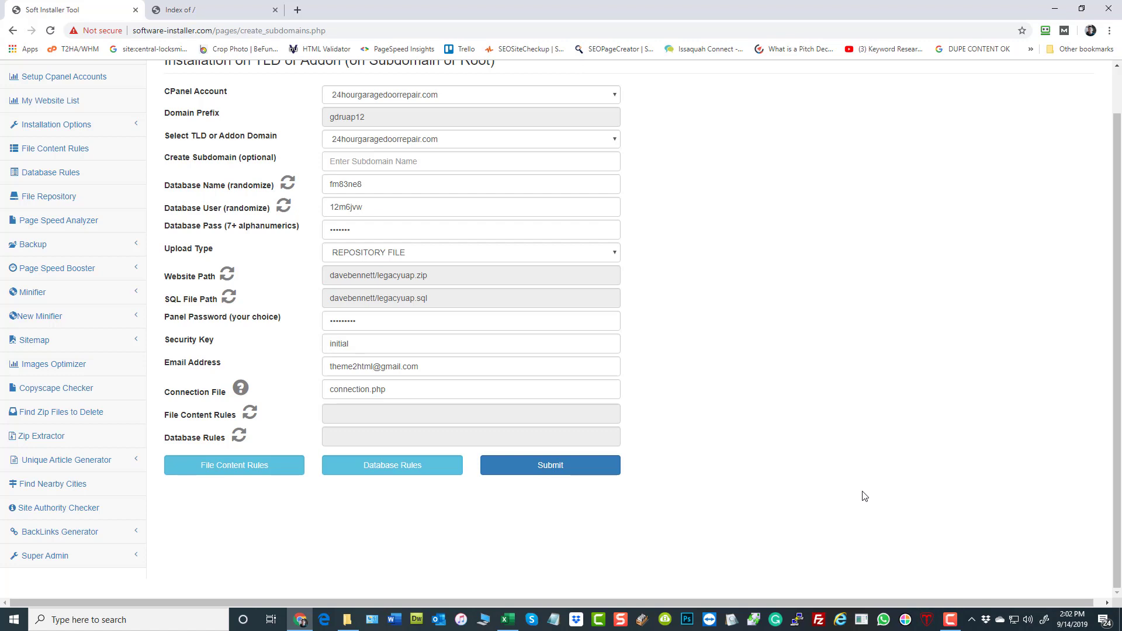
click(519, 465)
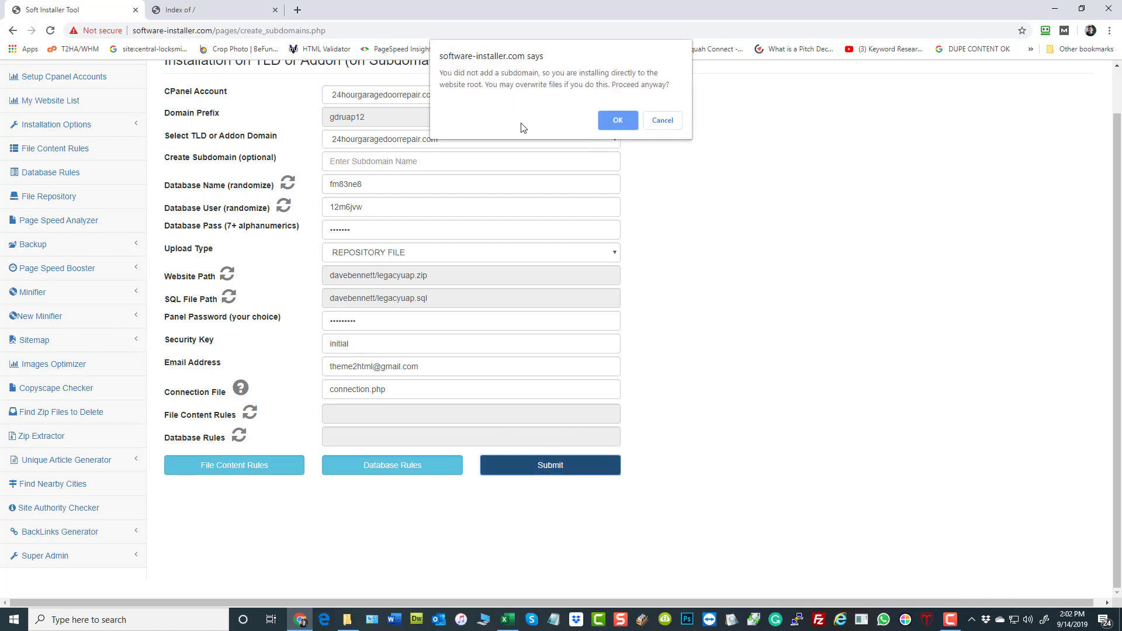
Approve the root install so every process step finishes marked Yes
click(614, 121)
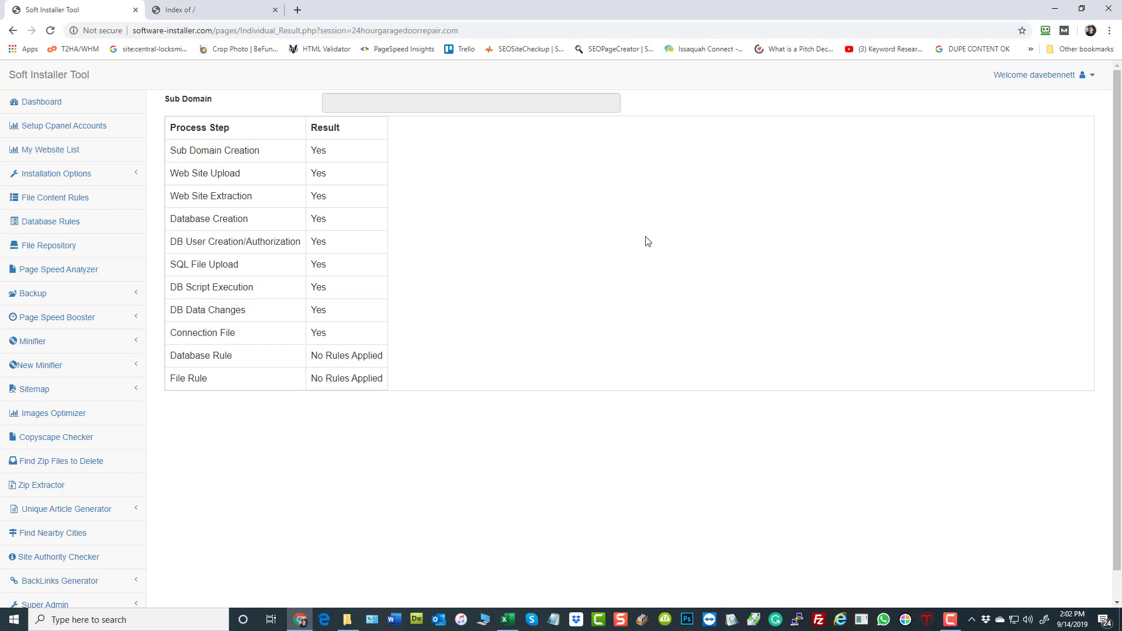
Reload the 24hourgaragedoorrepair.com tab and browse the newly live Lead Generation Software page
click(210, 11)
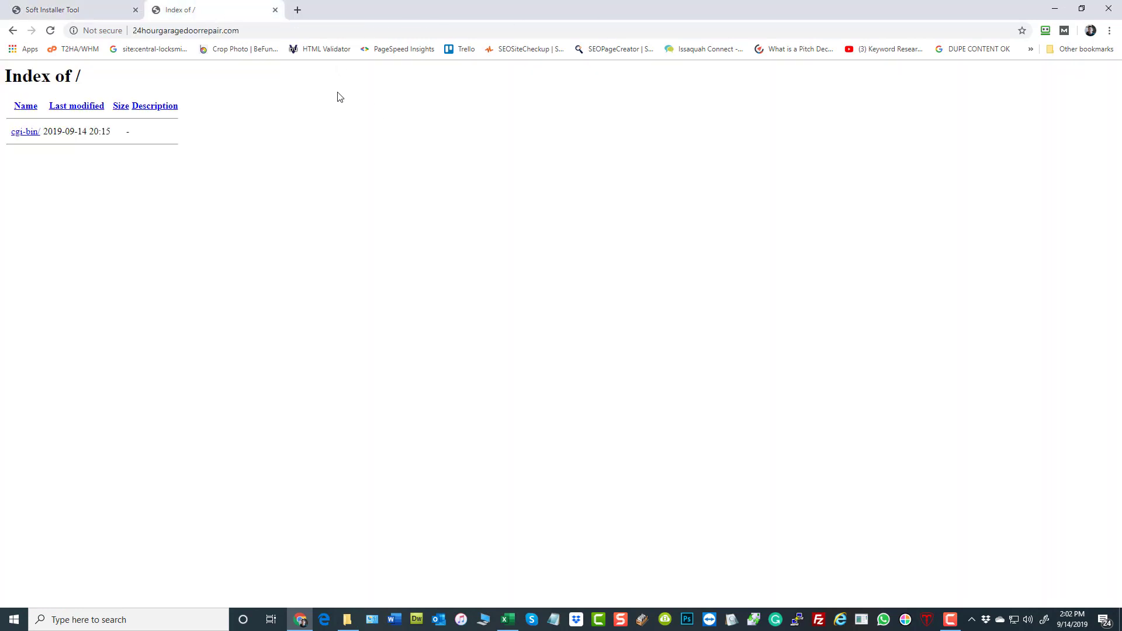
click(96, 10)
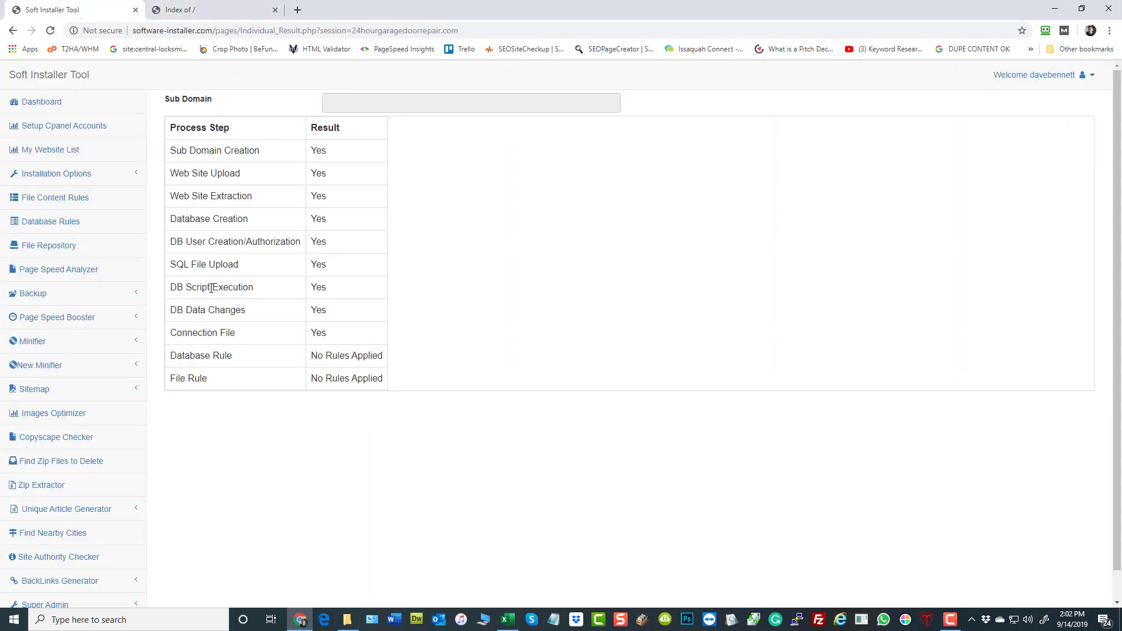
click(193, 10)
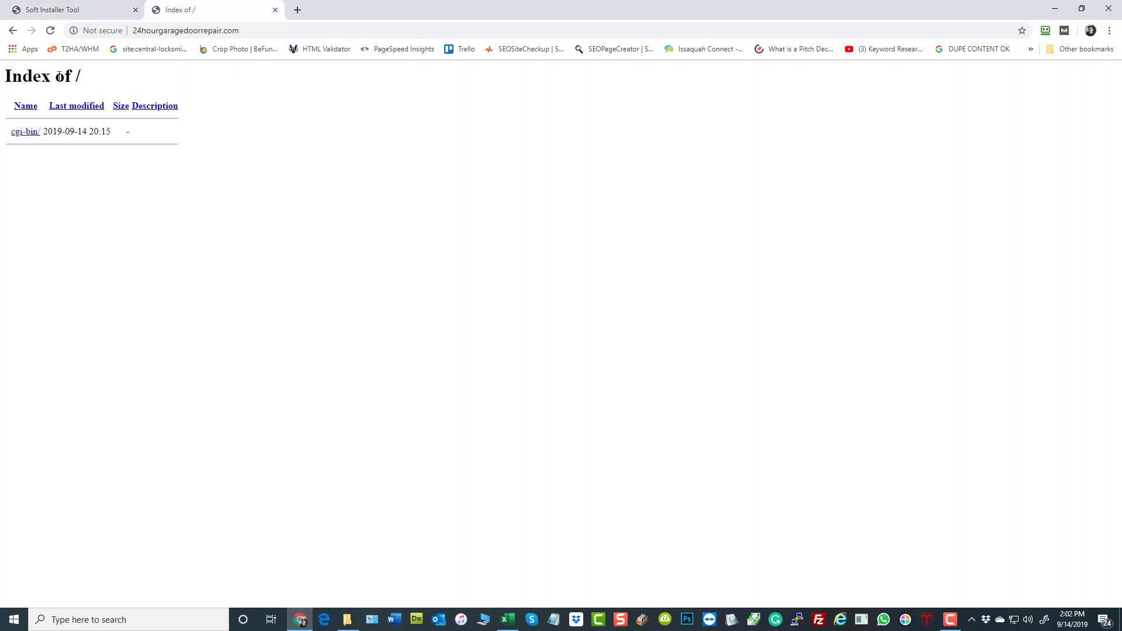
click(50, 30)
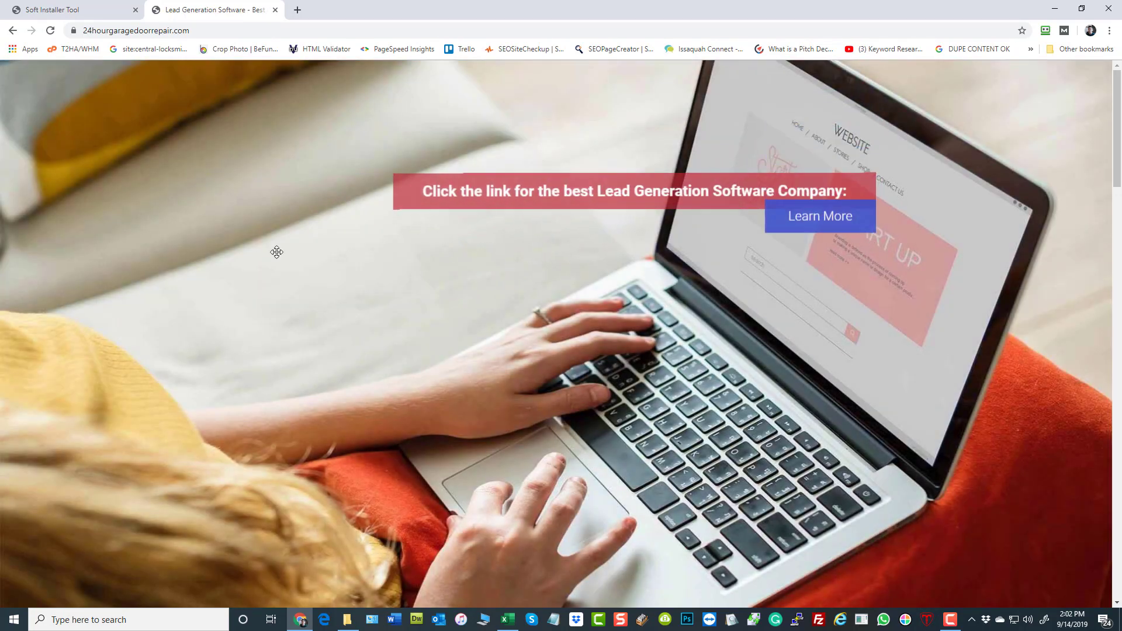
scroll(497, 299, down, 8)
scroll(541, 311, up, 8)
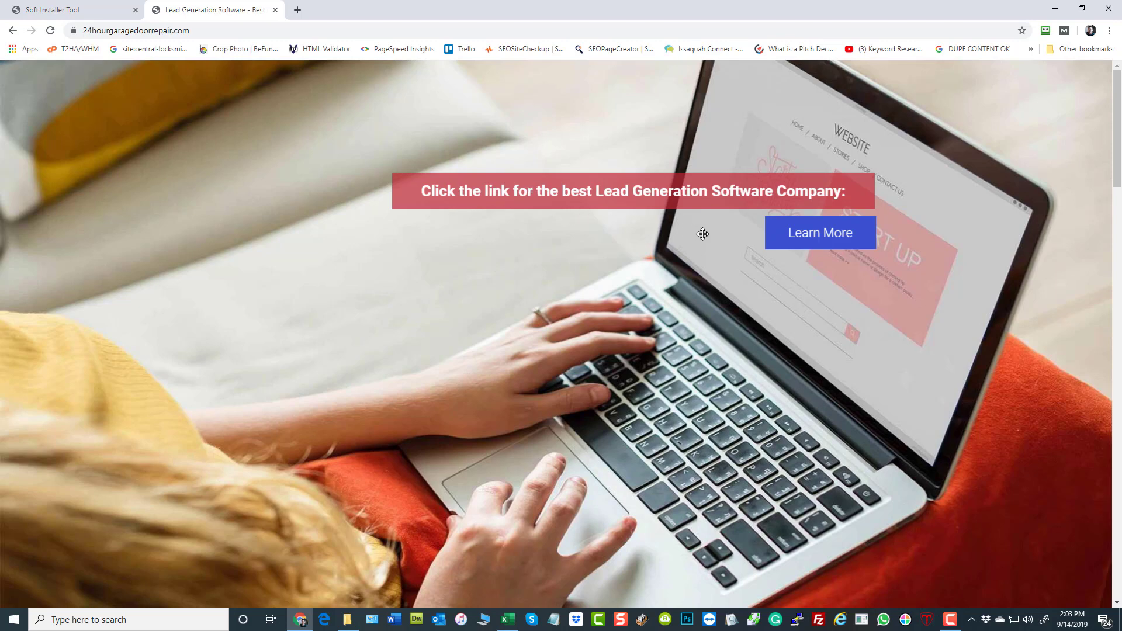
scroll(678, 319, down, 3)
scroll(678, 319, up, 3)
click(79, 10)
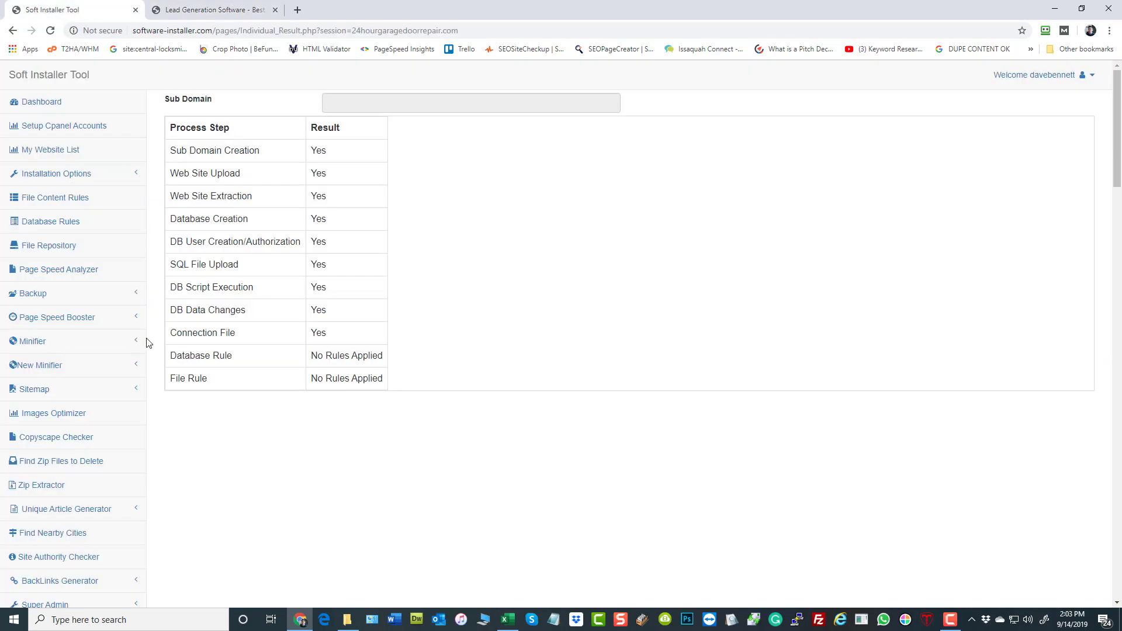
click(58, 175)
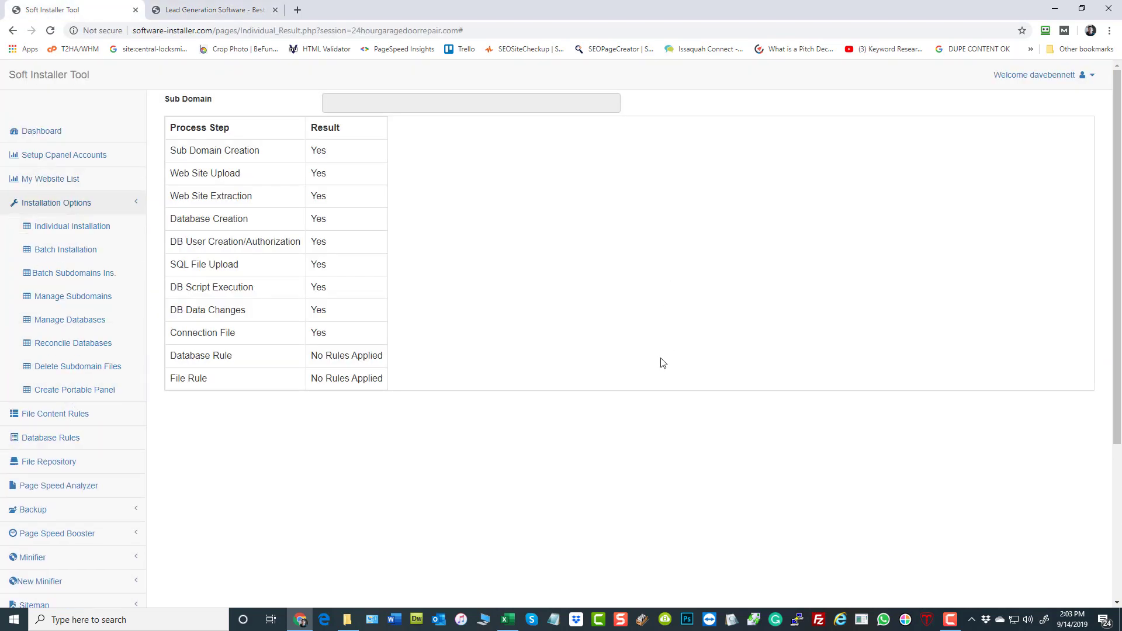
click(214, 10)
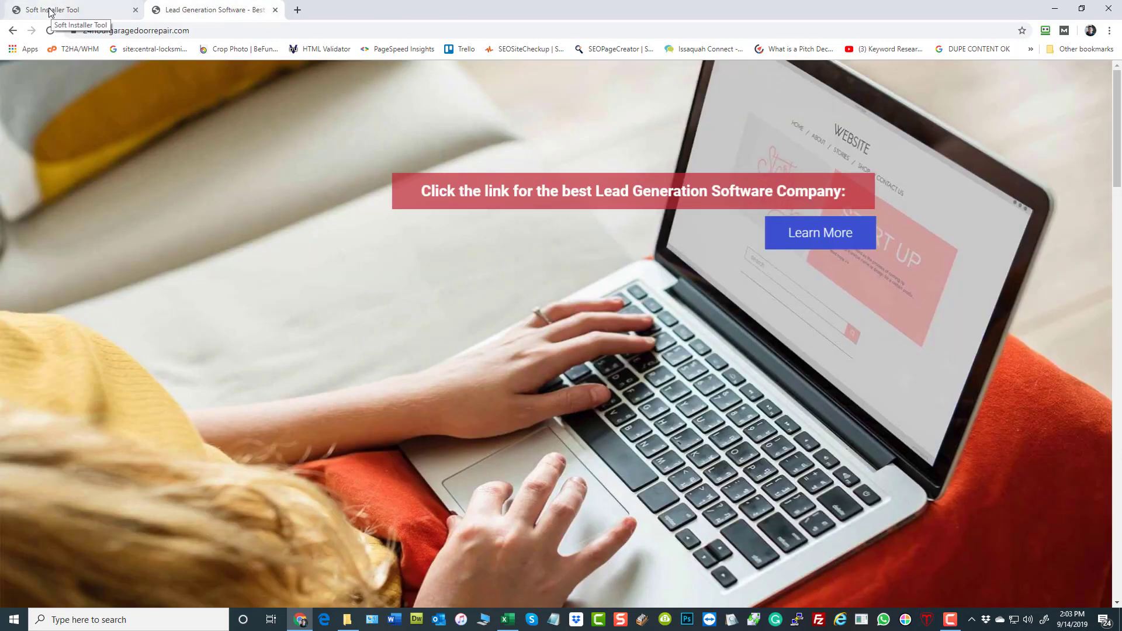
Open 24hourgaragedoorrepair.com/administrator and sign in as admin with the account password
click(213, 30)
click(217, 30)
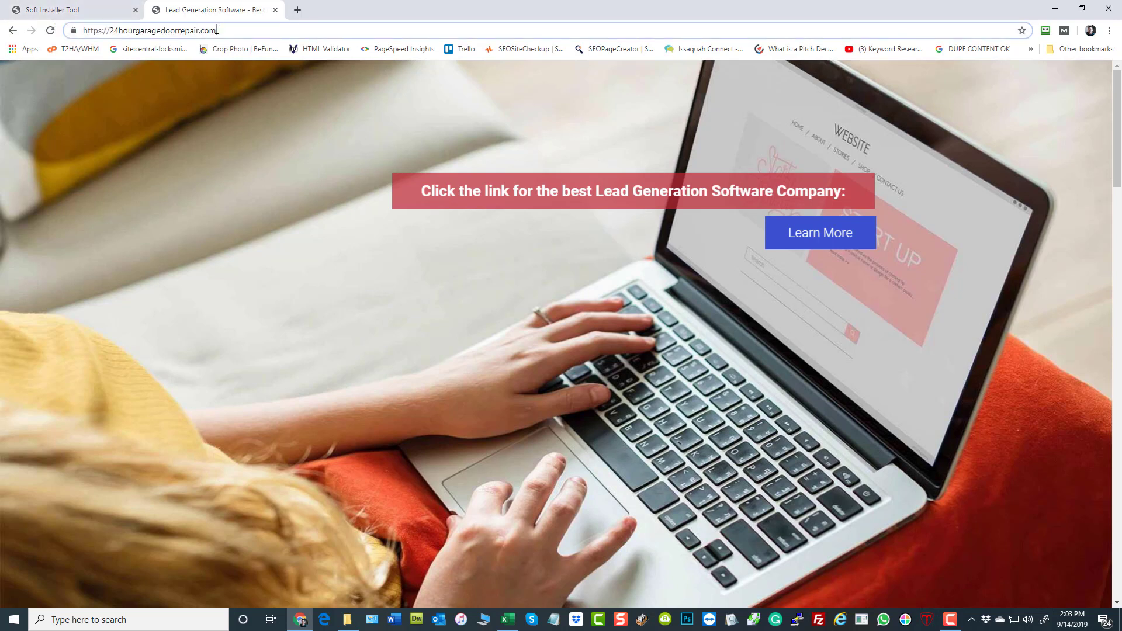
text(/adm)
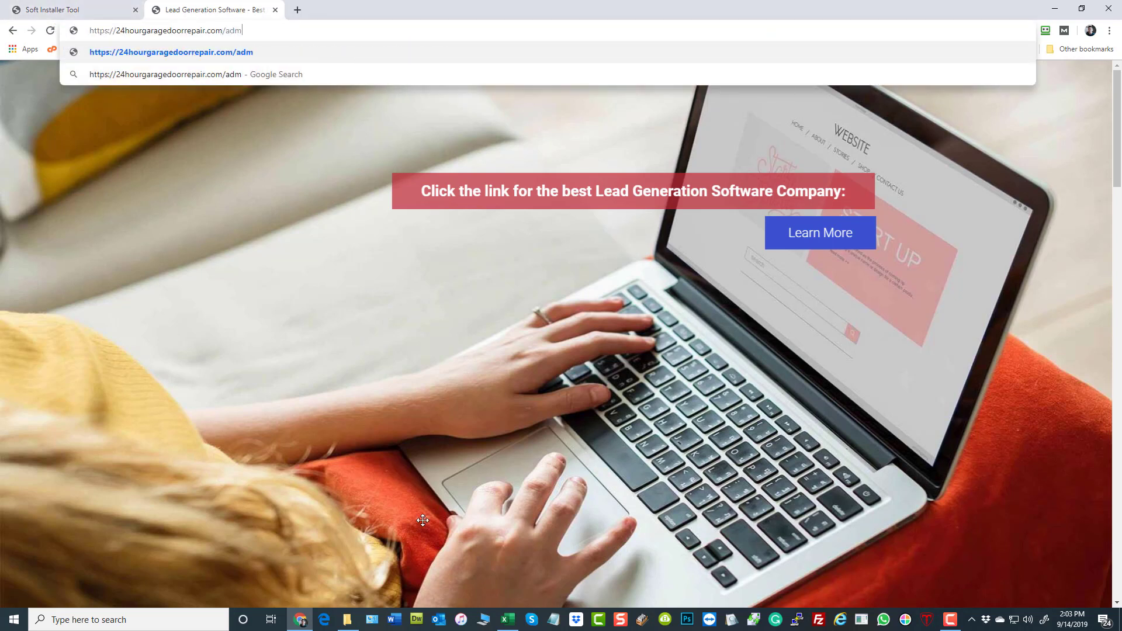
text(inistrator)
key(Return)
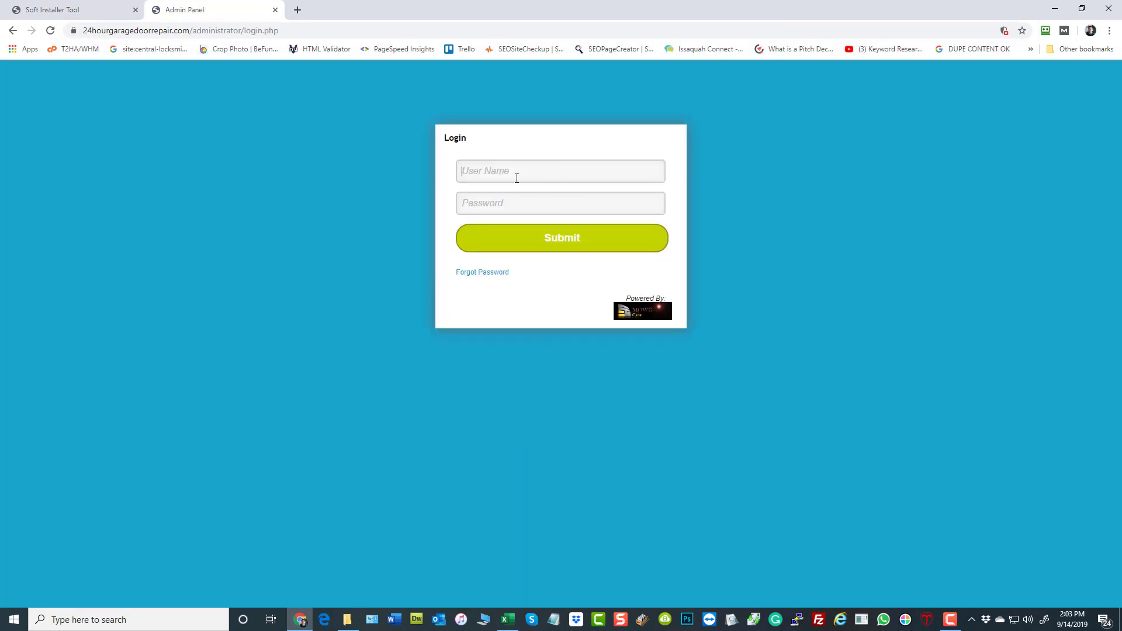
text(admin)
key(Tab)
text(•••••••••)
click(584, 249)
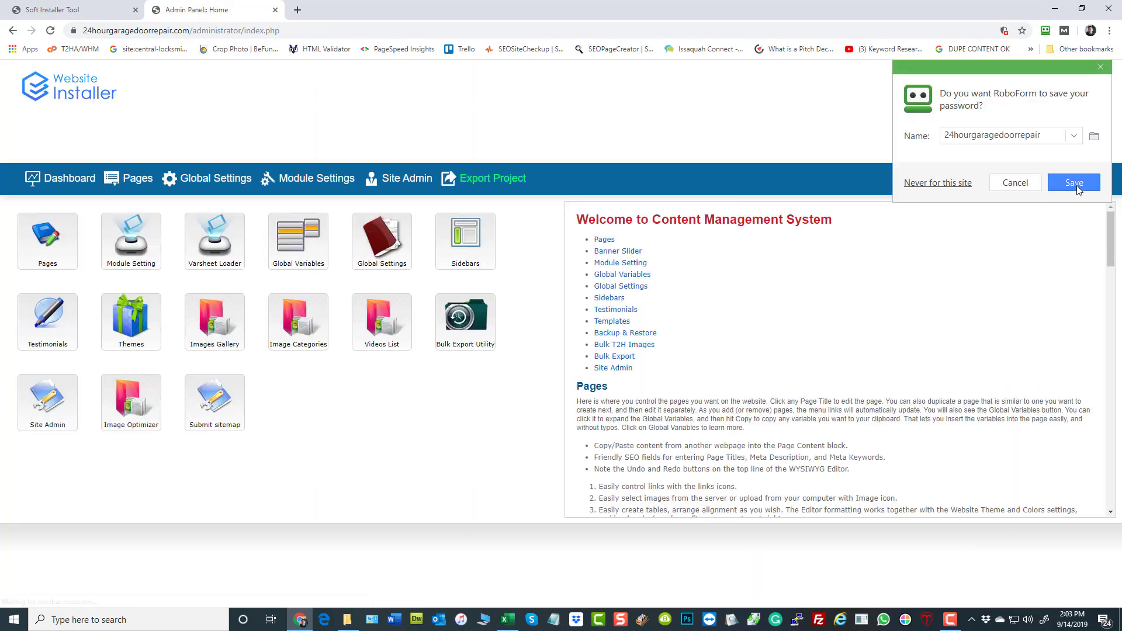
Save the admin login in RoboForm and dismiss the saved notice
click(1076, 185)
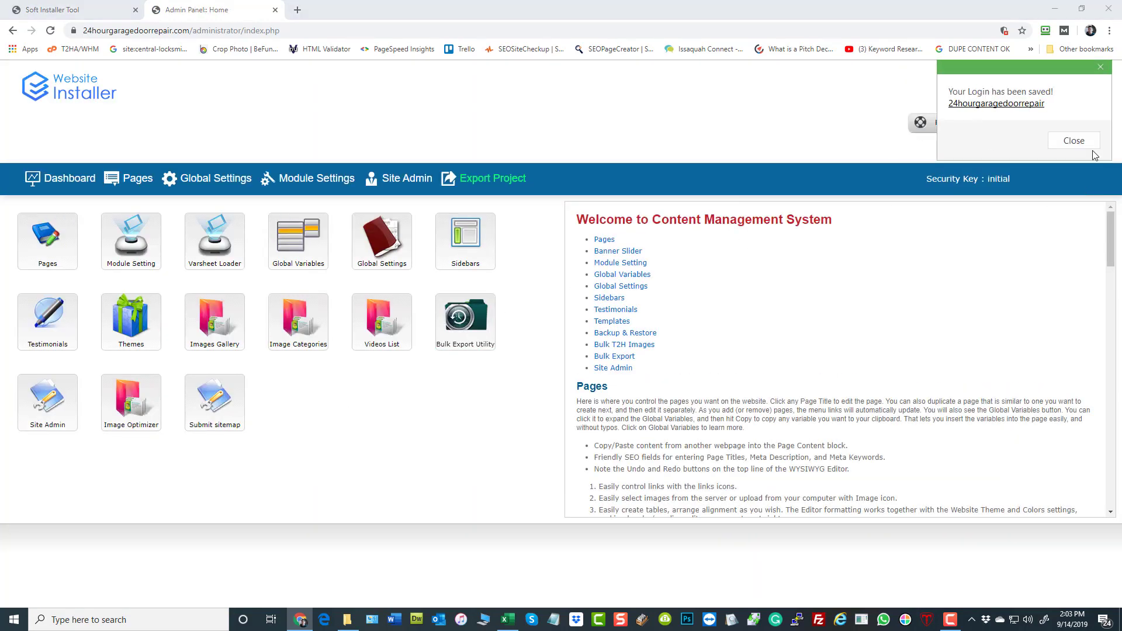
click(1074, 141)
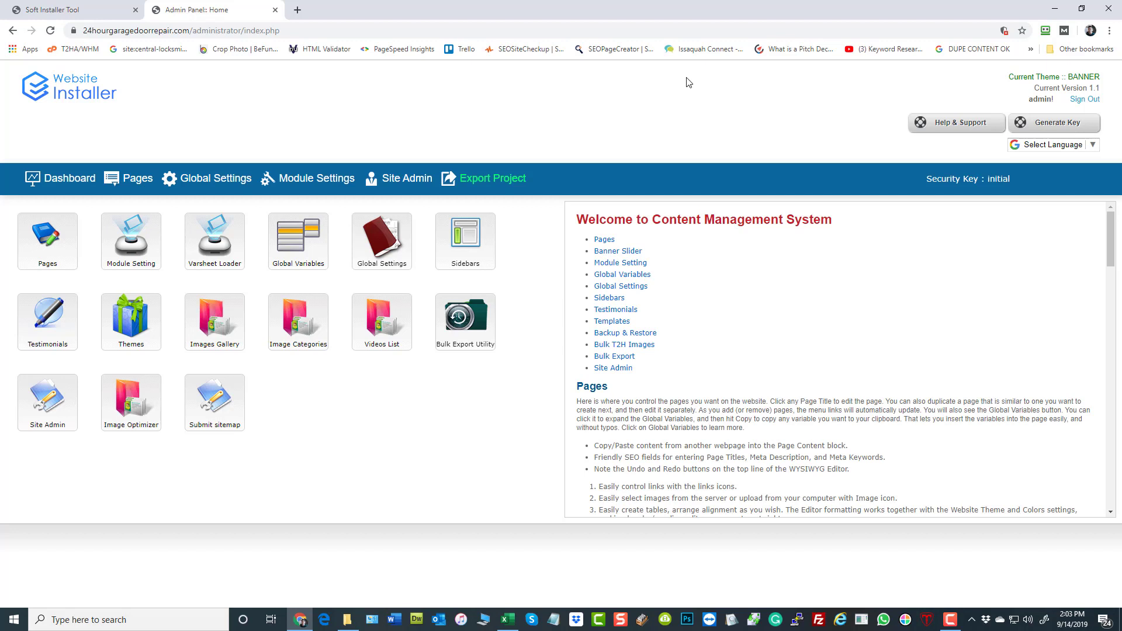
double_click(1005, 182)
click(363, 449)
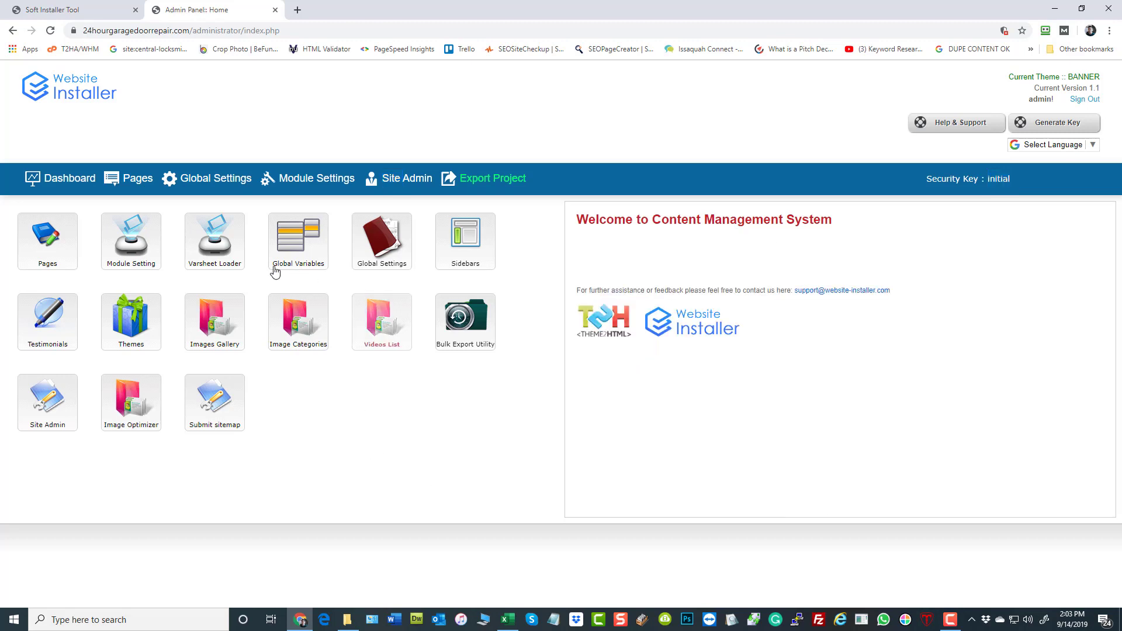
Visit the Varsheet Uploader and Global Variables pages, then sign out to the login page
click(215, 237)
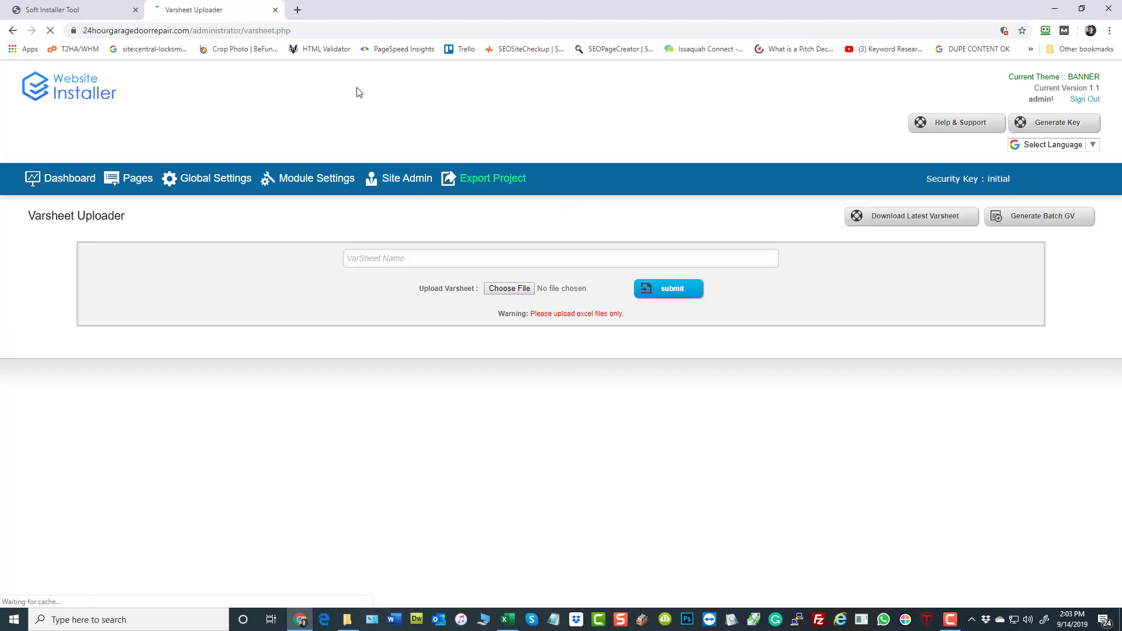
click(55, 180)
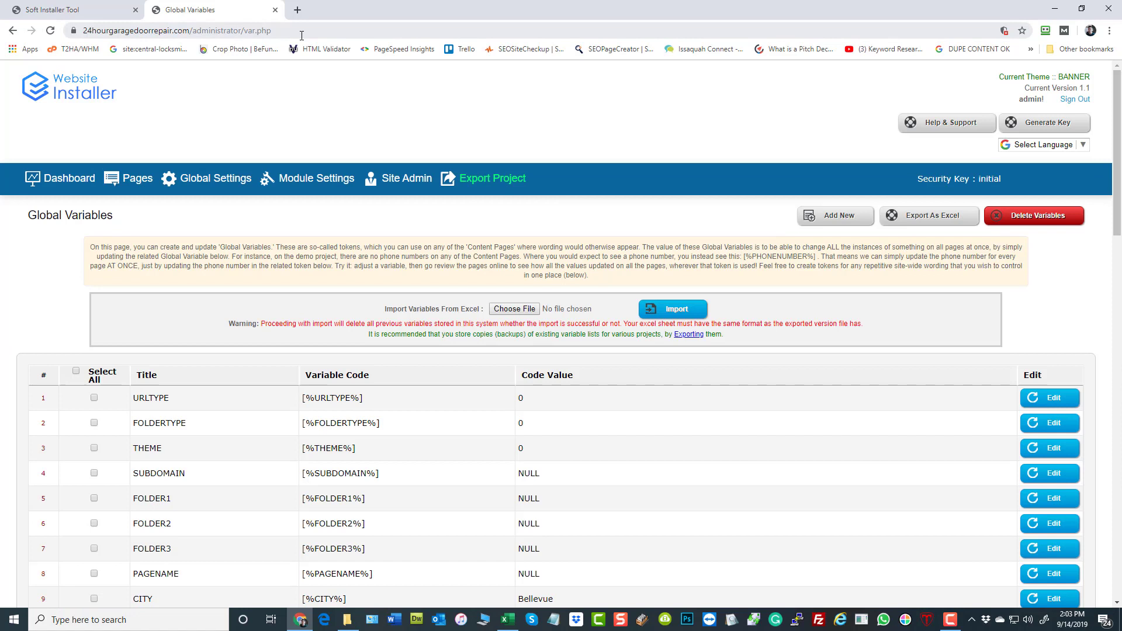
click(302, 34)
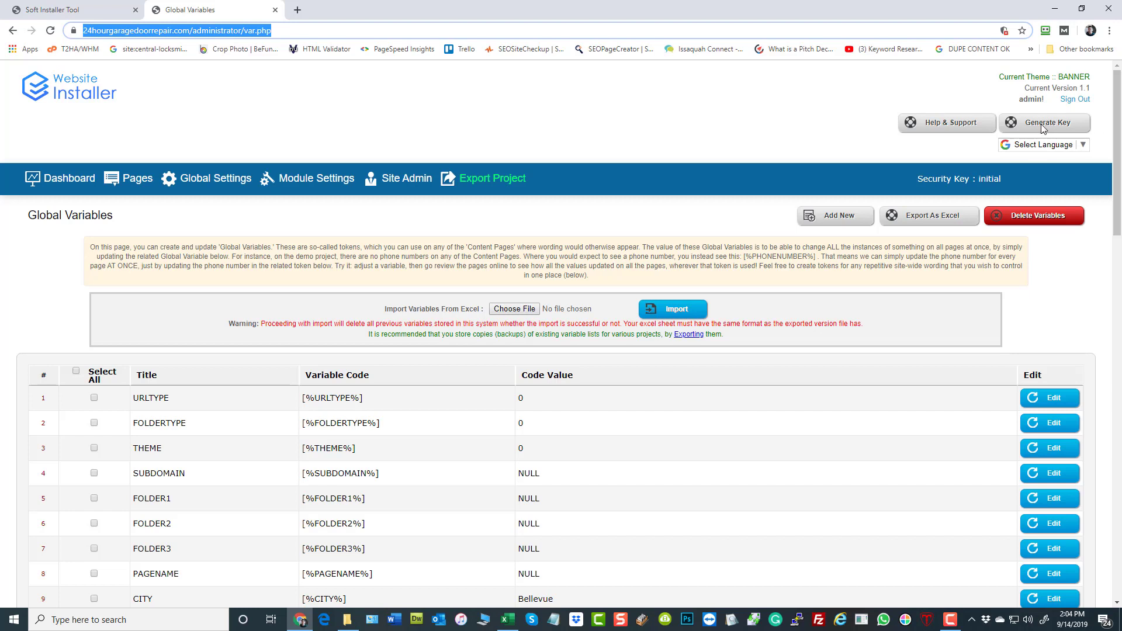
click(1075, 99)
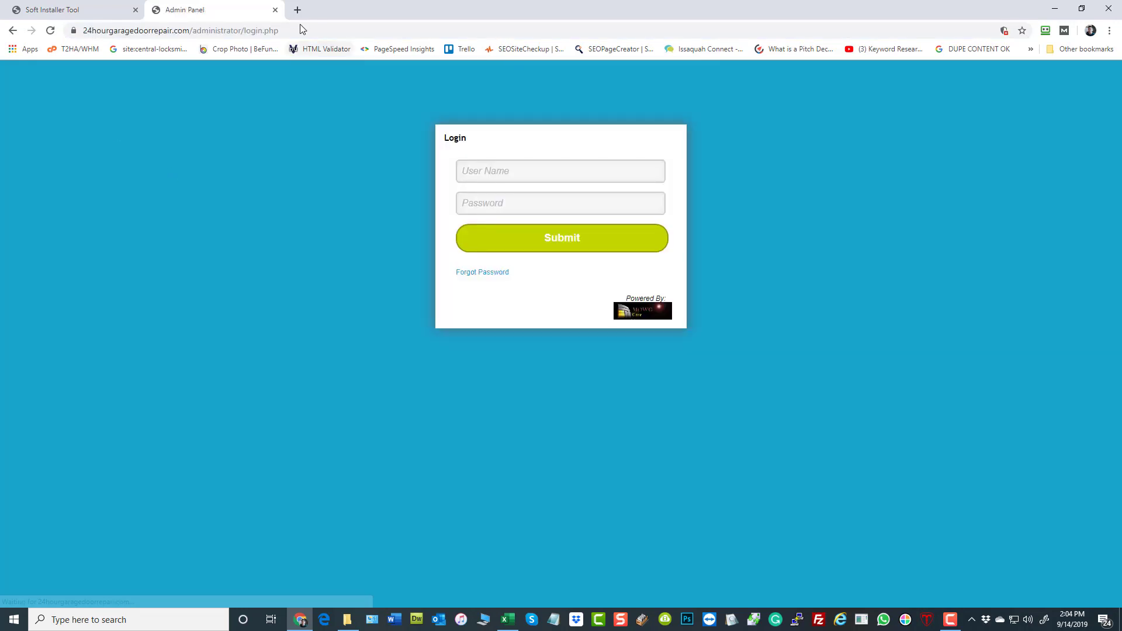
double_click(244, 32)
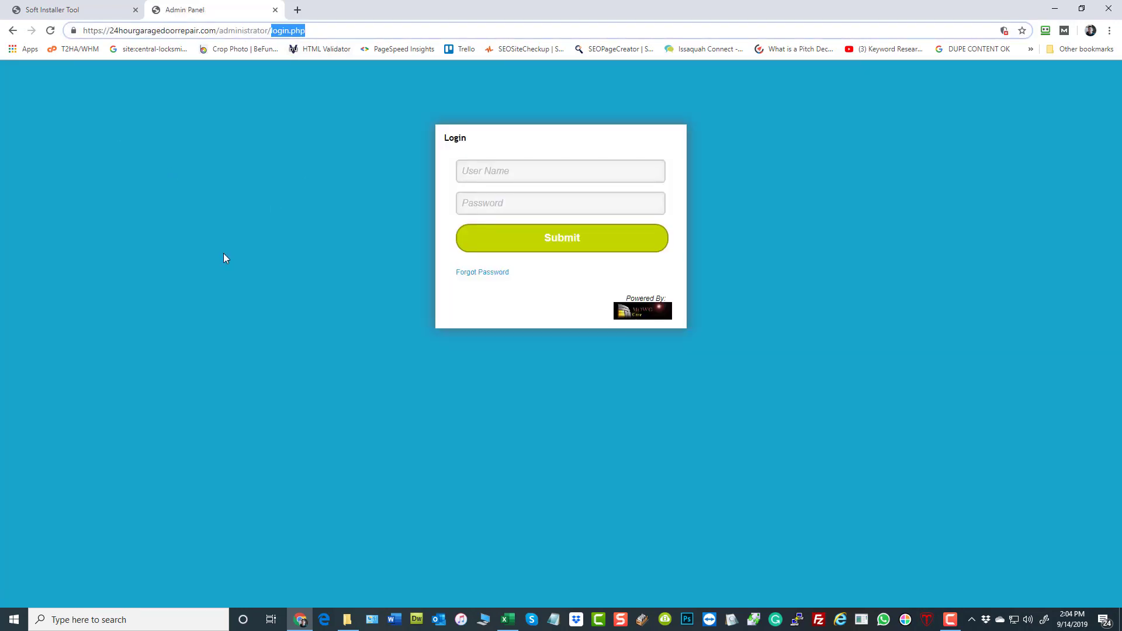
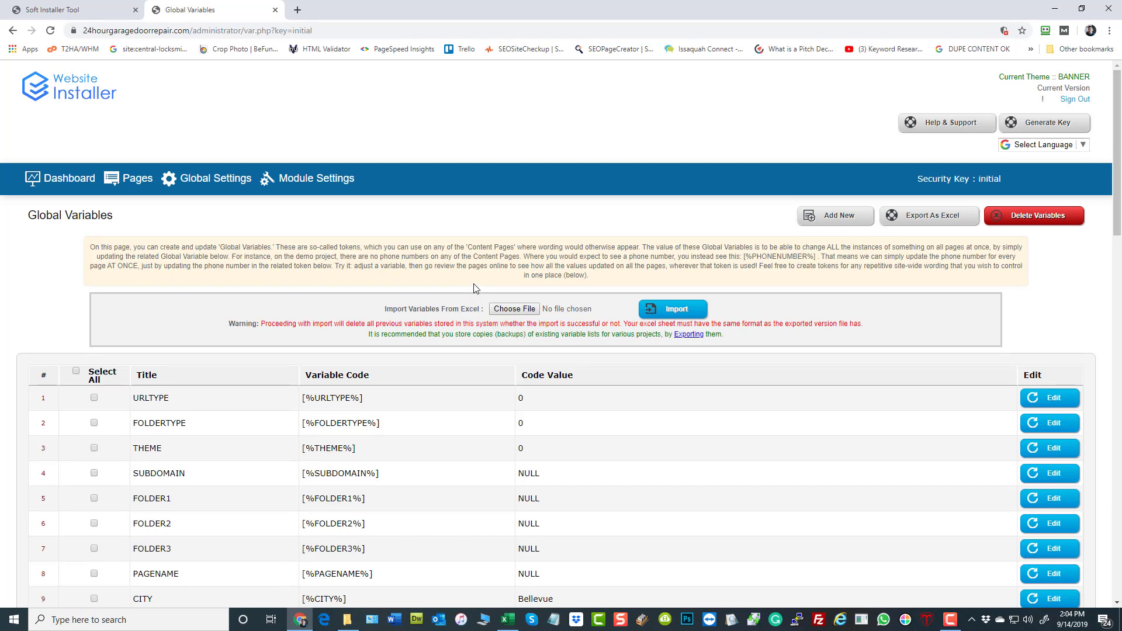
Put the SERVICE, KEYWORD, LS and SS global variables into edit mode, with LS set to Washington
scroll(584, 403, down, 5)
scroll(659, 405, down, 5)
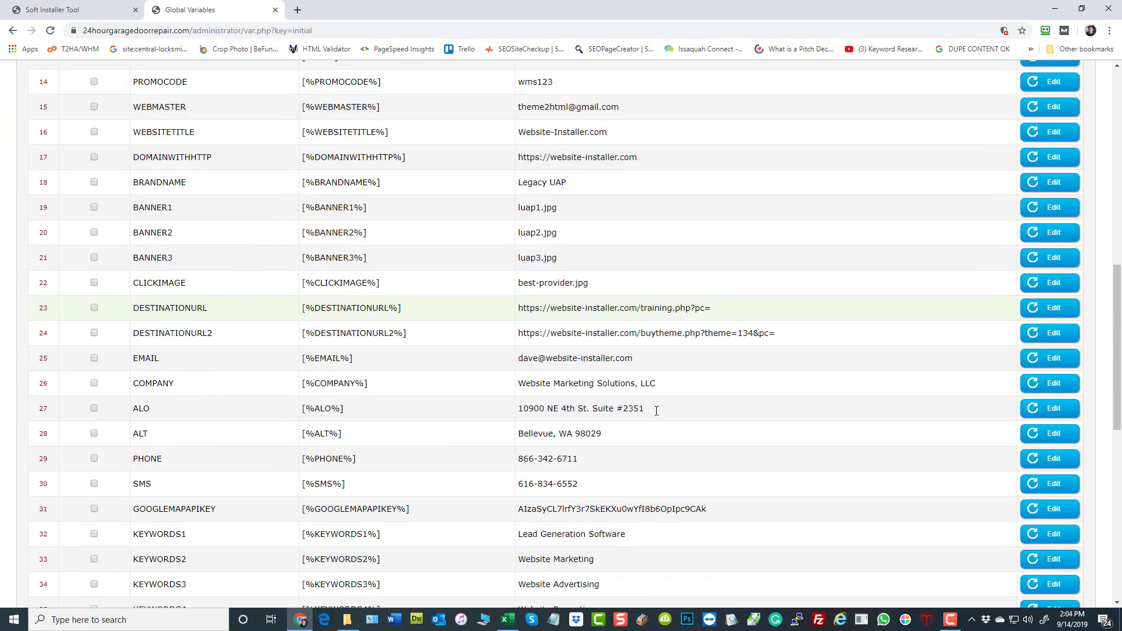
scroll(656, 413, up, 8)
scroll(659, 411, down, 1)
scroll(660, 410, down, 2)
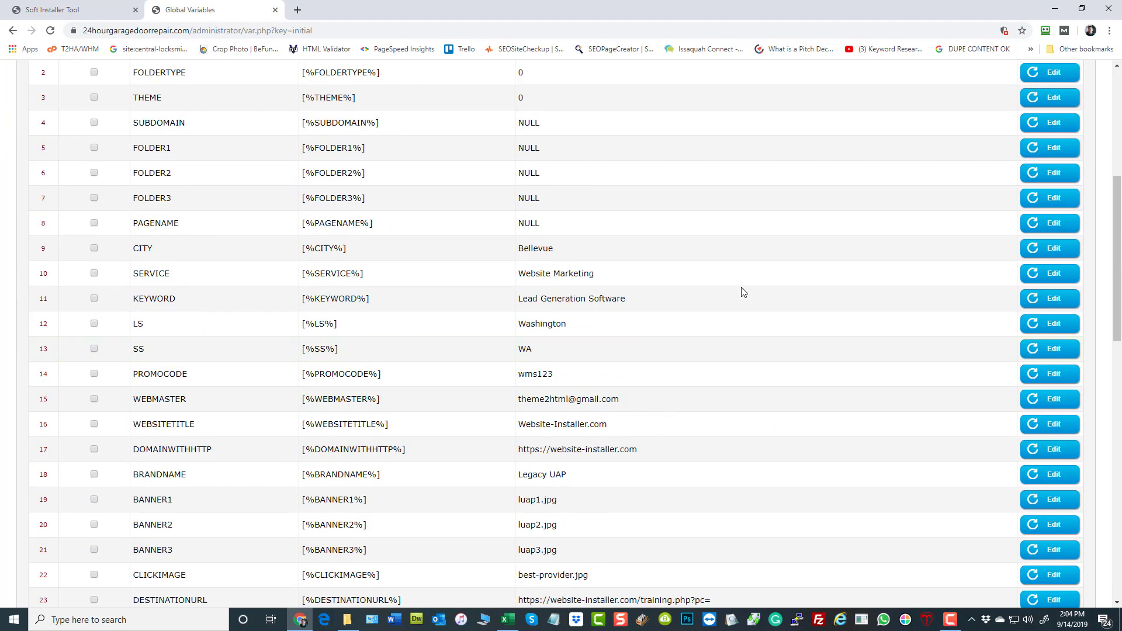
click(1059, 271)
click(1059, 297)
click(1050, 332)
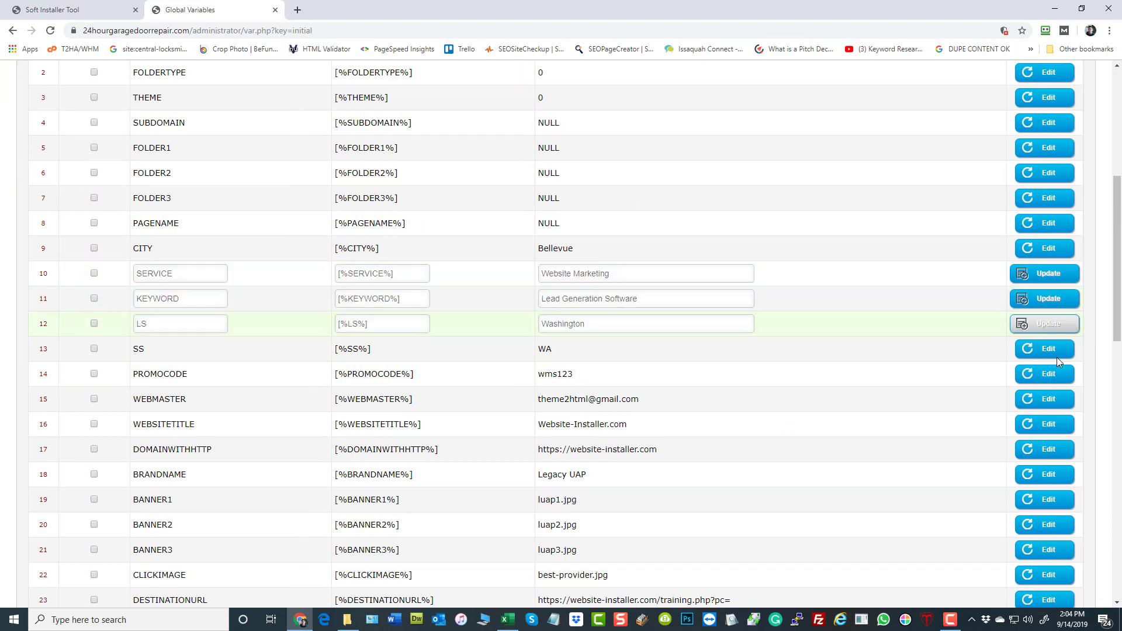
click(1055, 351)
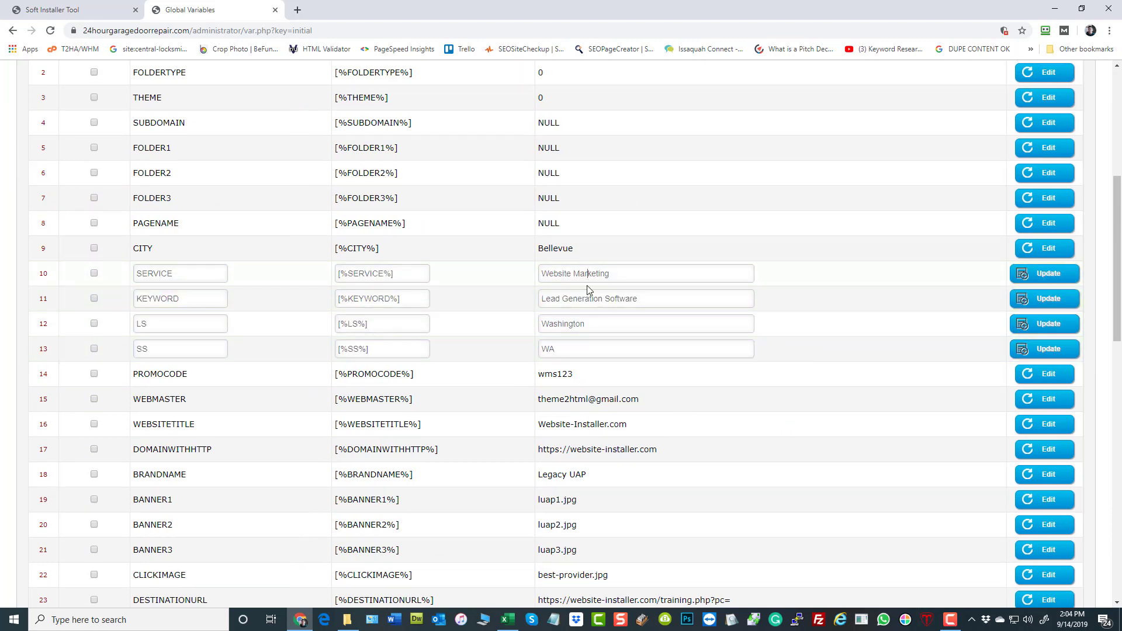
click(561, 324)
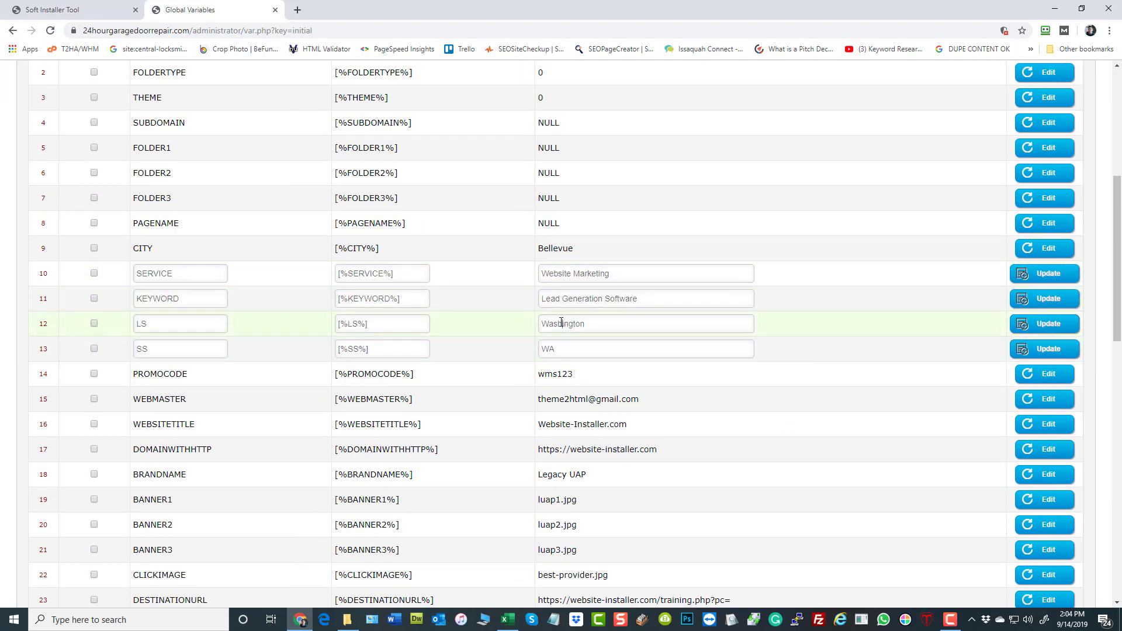
Save SERVICE, KEYWORD, LS (Washington) and SS (WA), then return to the admin dashboard
click(1049, 277)
click(1048, 298)
click(1052, 323)
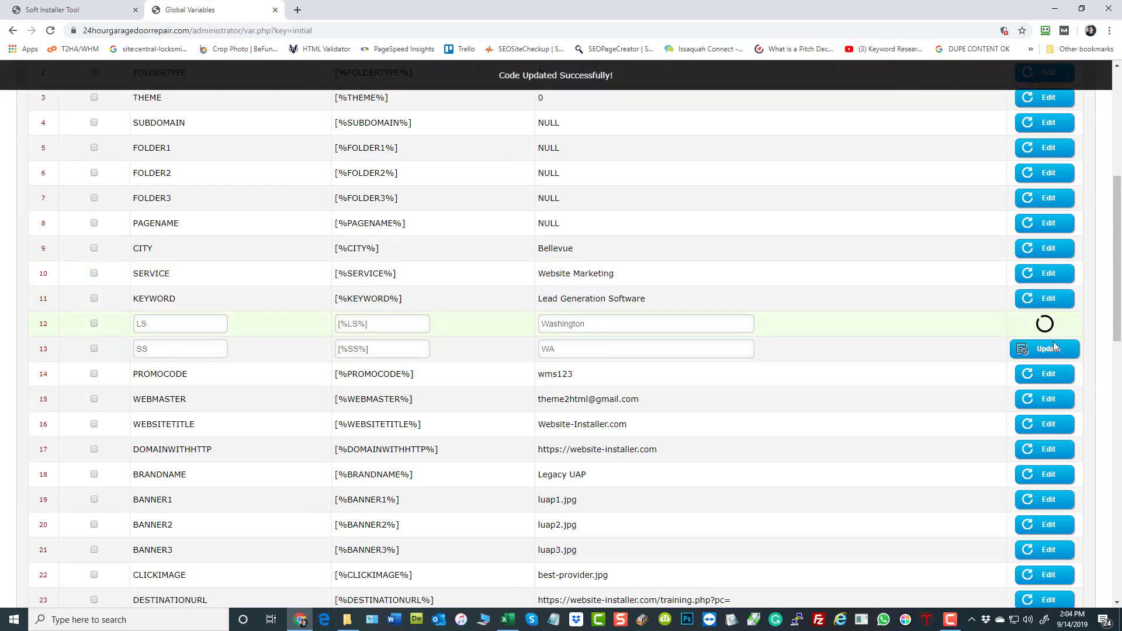
click(1052, 348)
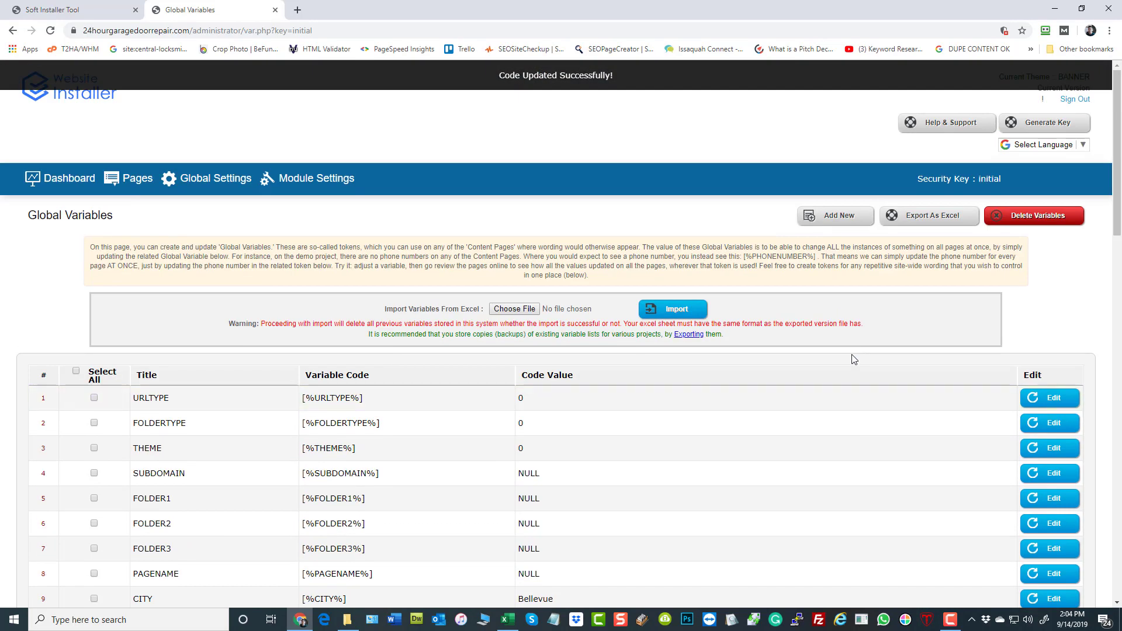
click(52, 180)
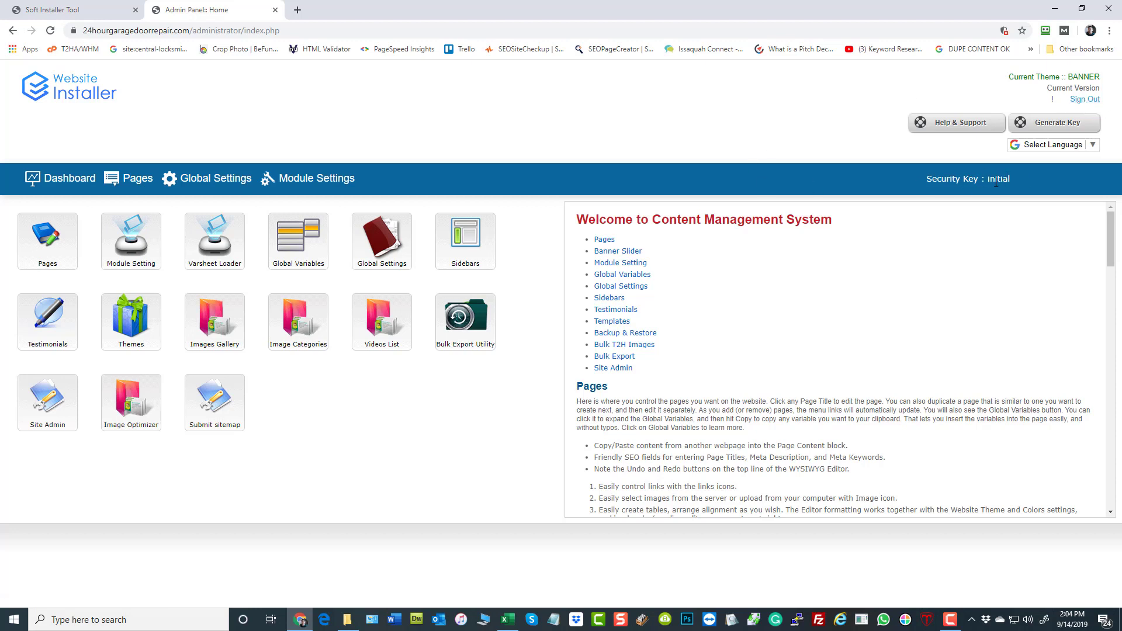
Generate a new site security key, sign out of the admin panel, and close its tab
click(1062, 128)
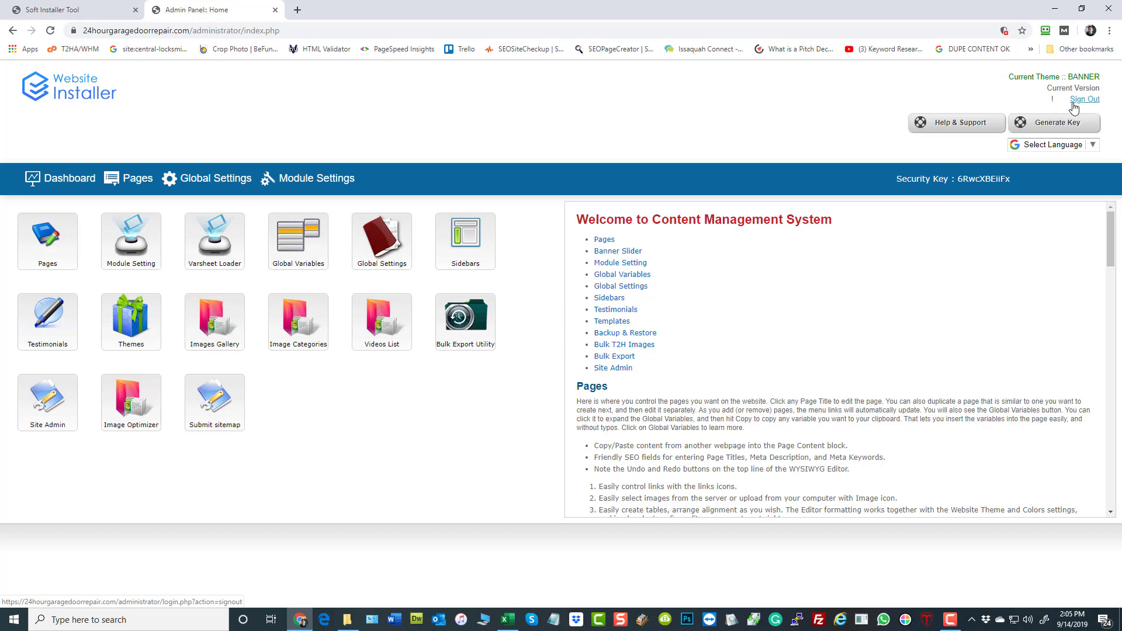
click(1084, 99)
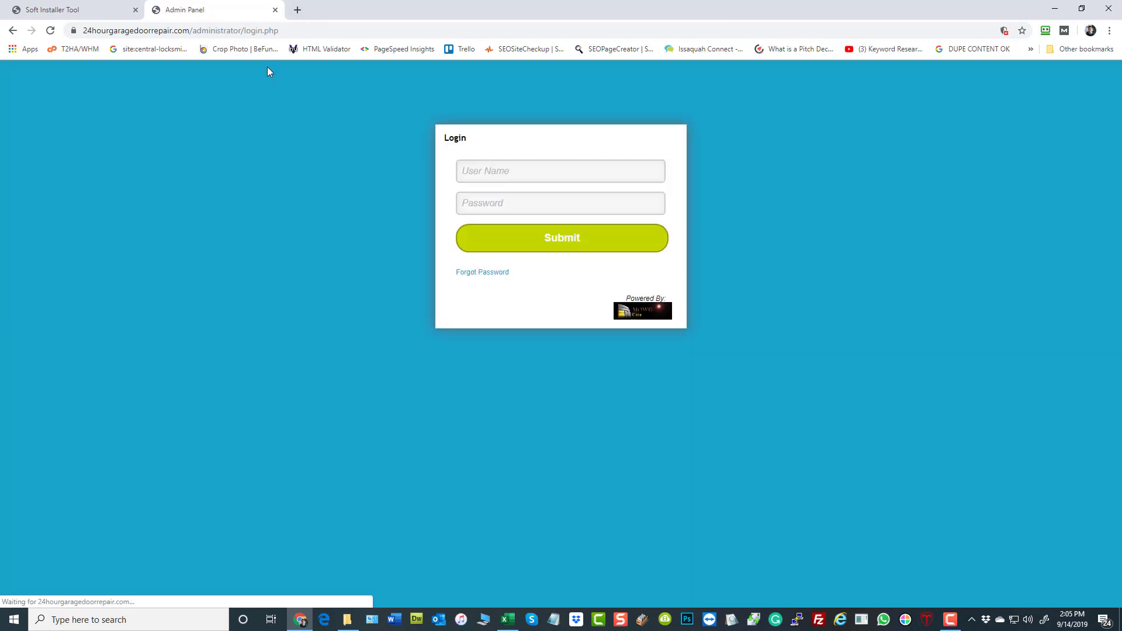
click(275, 10)
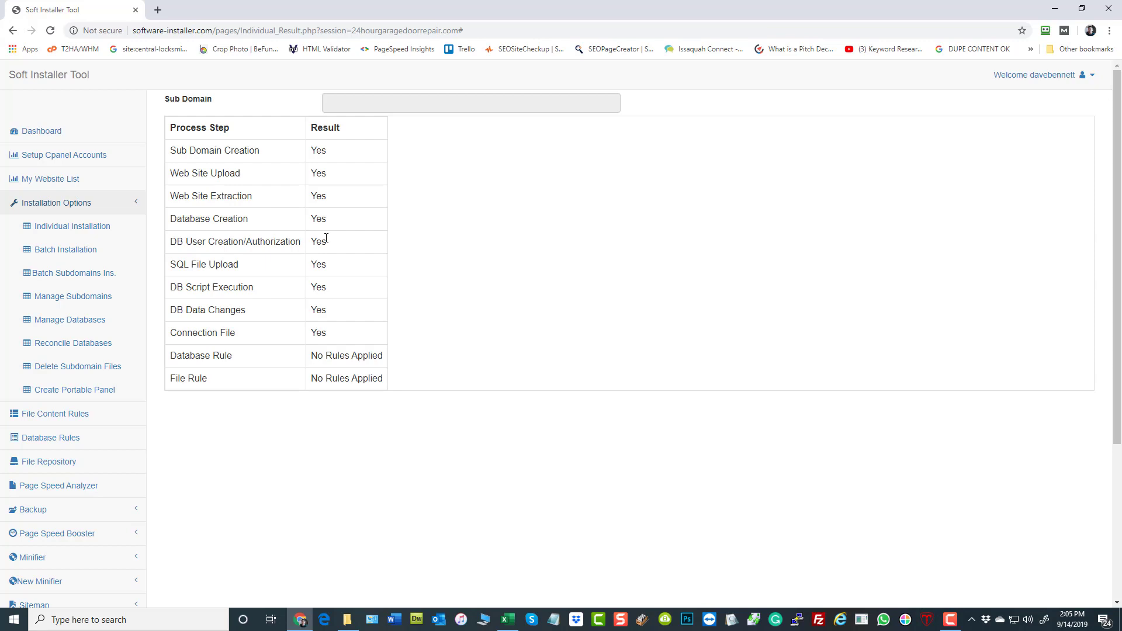
double_click(281, 244)
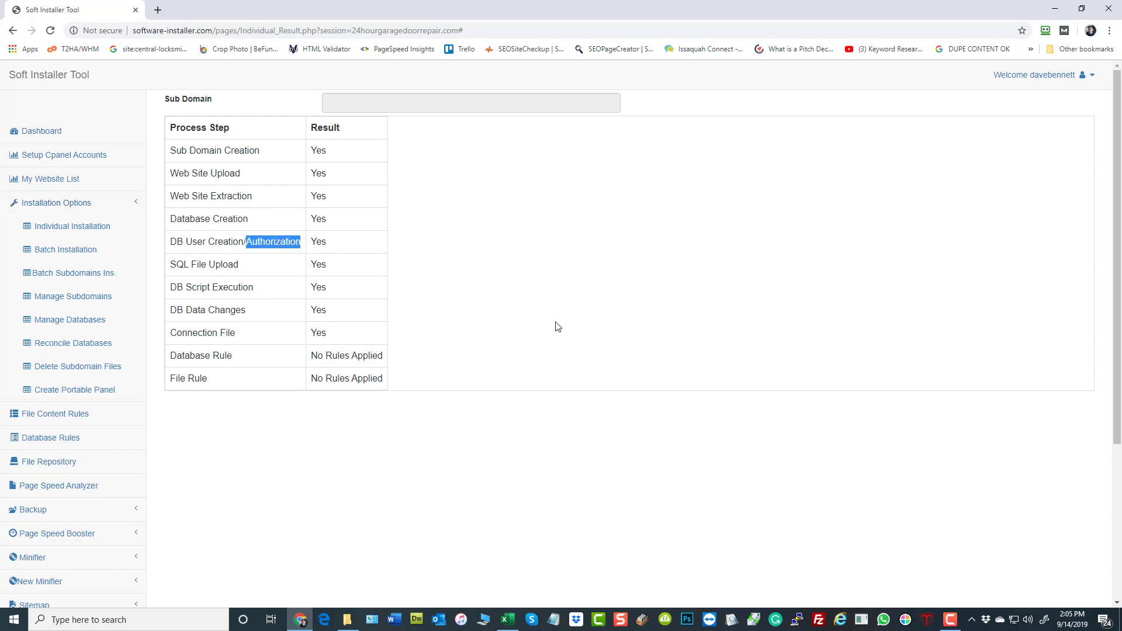
click(214, 263)
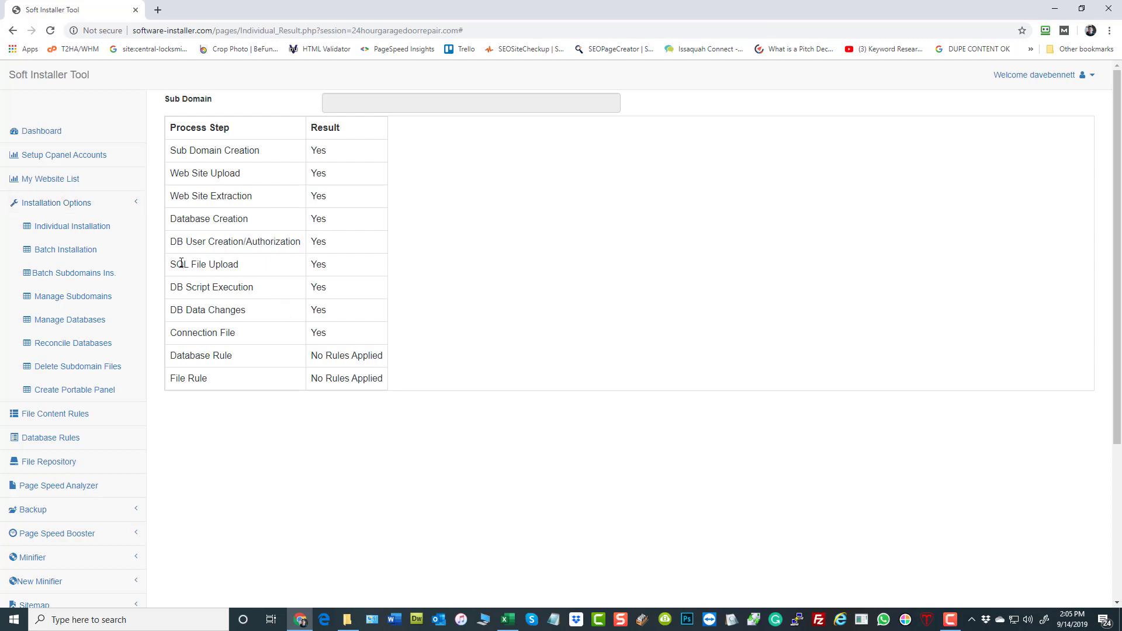
drag(181, 263, 233, 265)
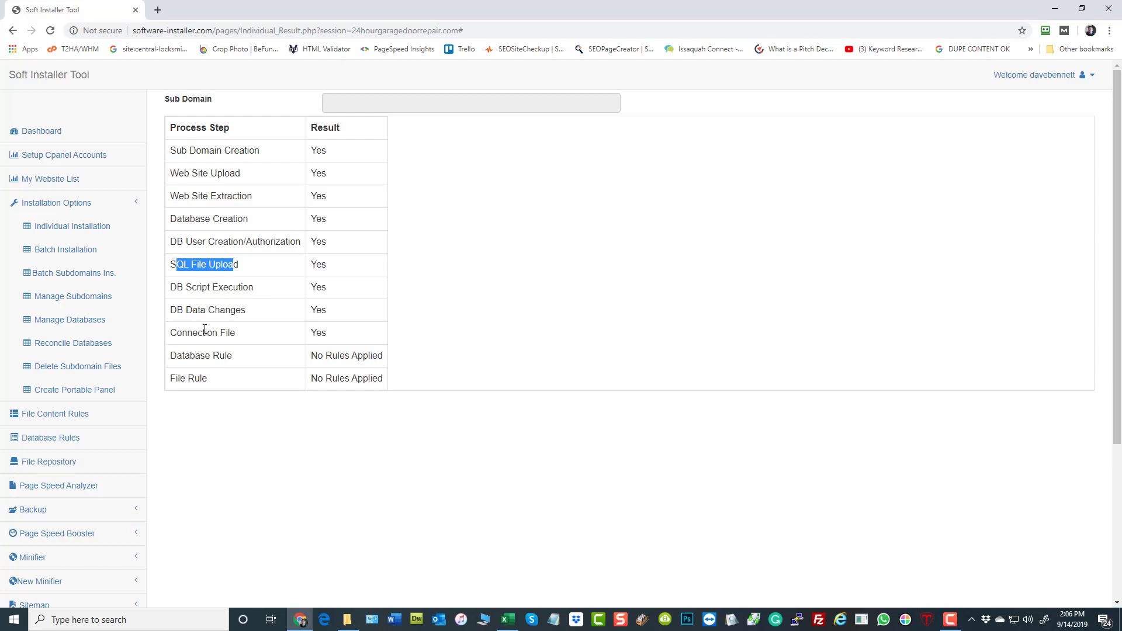
drag(220, 335, 185, 334)
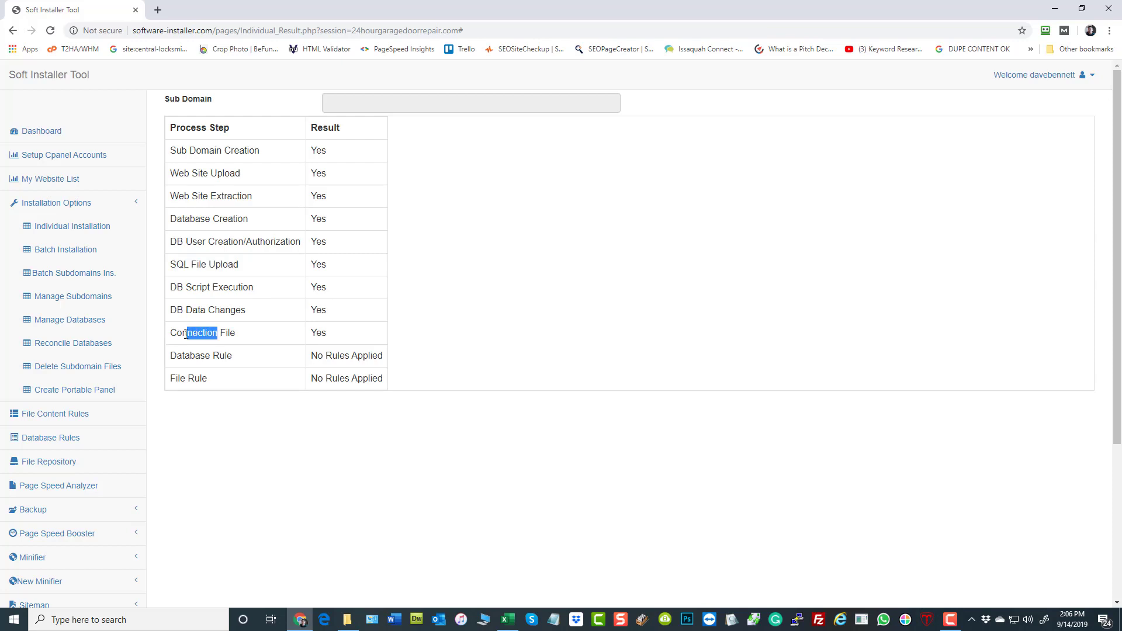
click(316, 334)
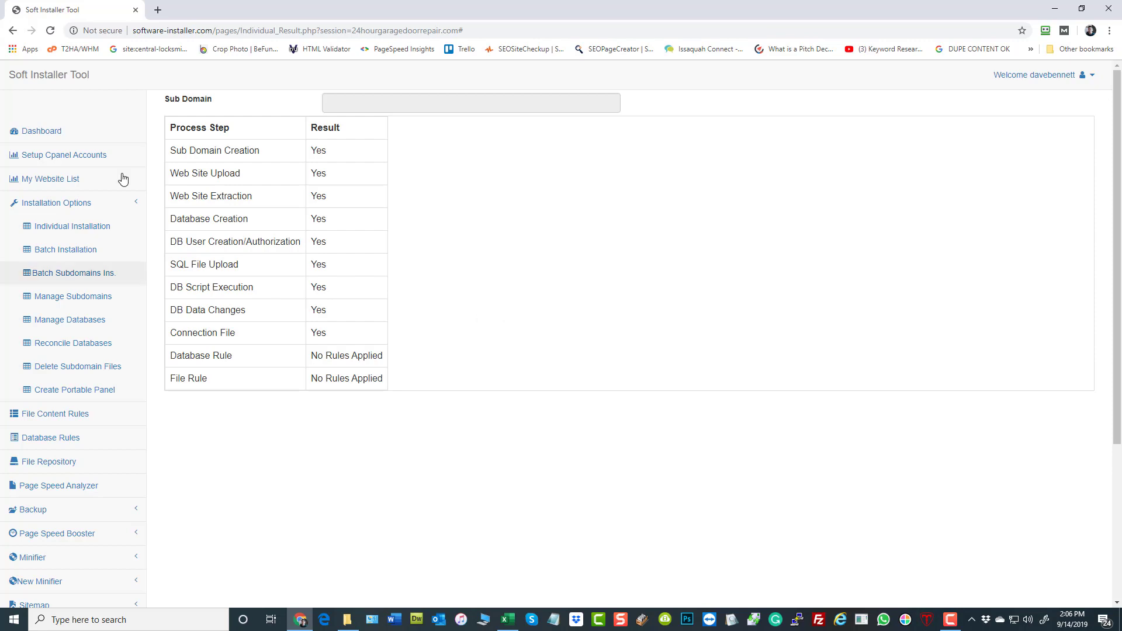
click(70, 226)
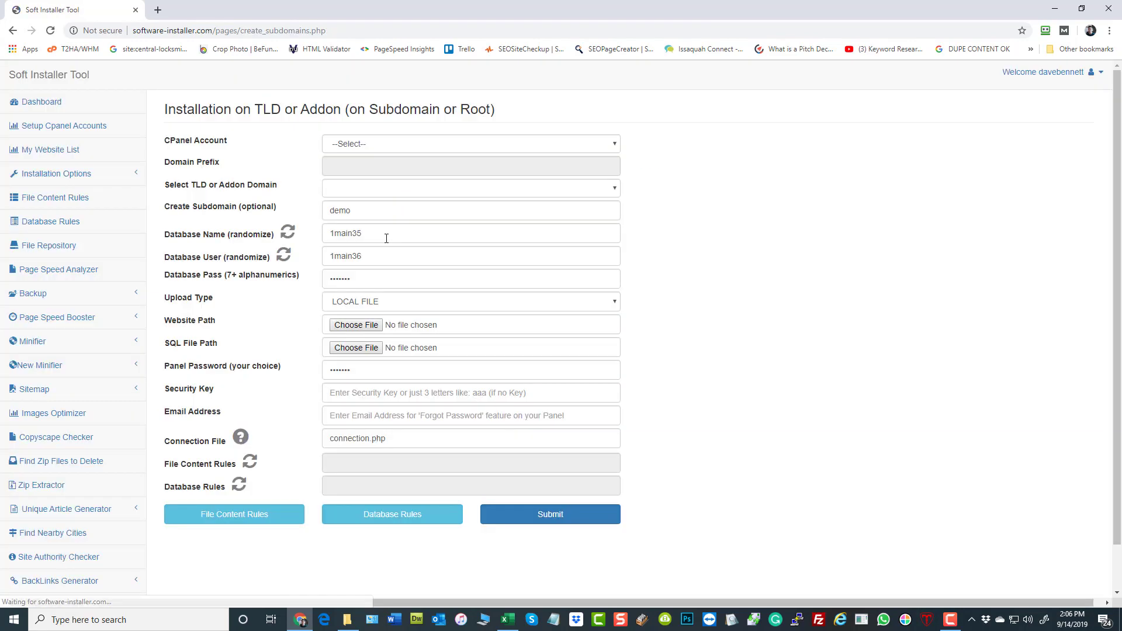
Choose the 24hourgaragedoorrepair.com cPanel account, clear the subdomain, and randomize the database name and user
click(379, 146)
click(375, 169)
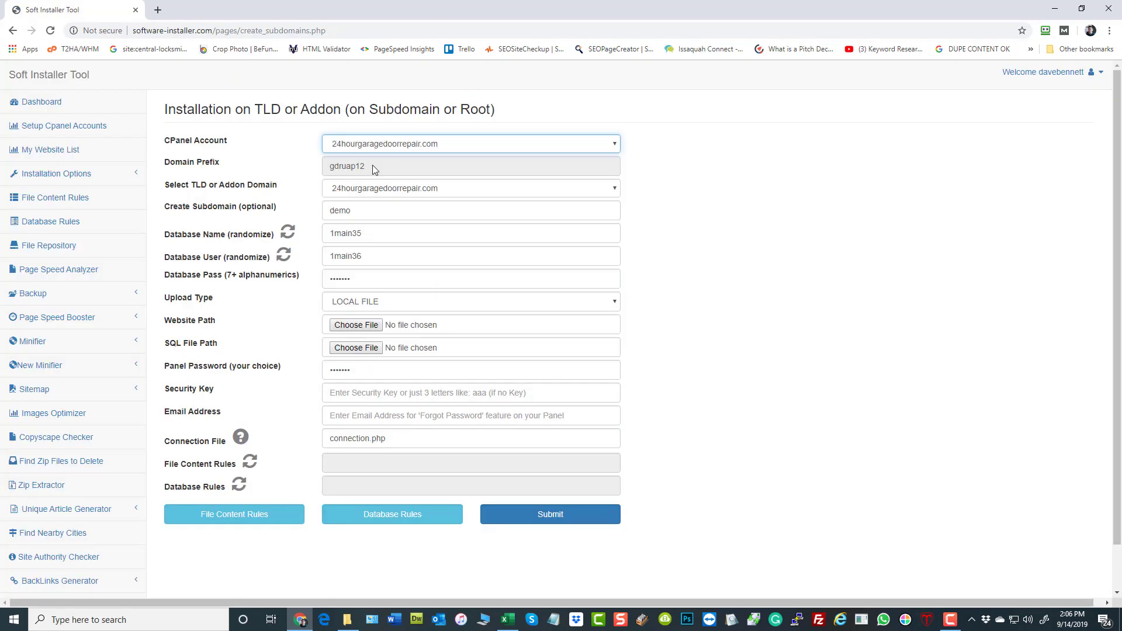
double_click(361, 211)
key(BackSpace)
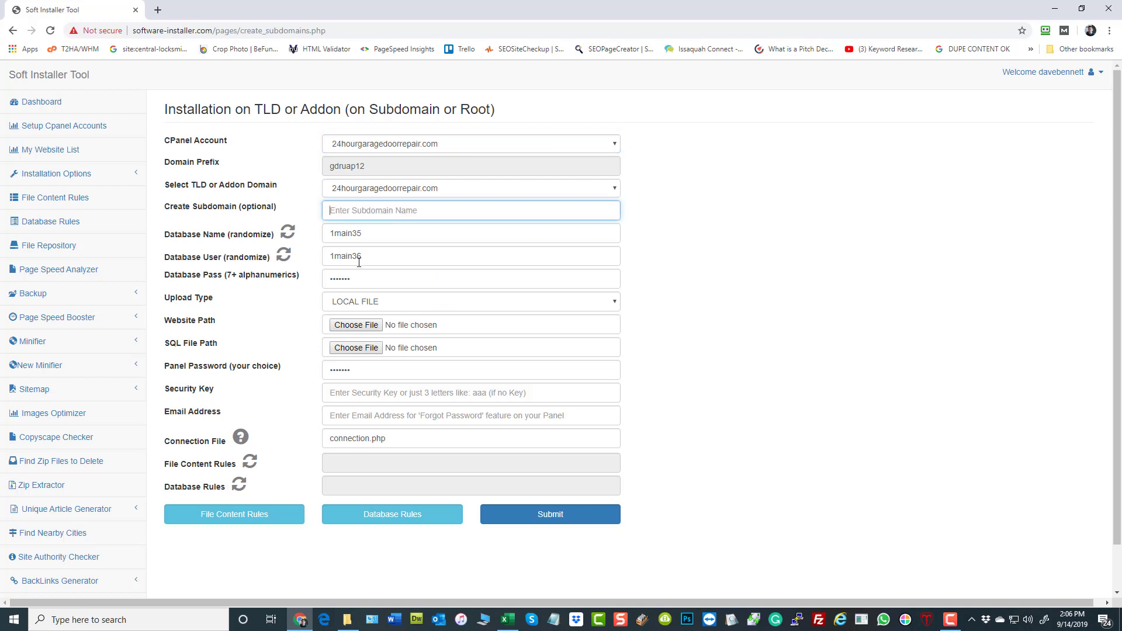
click(287, 232)
click(284, 256)
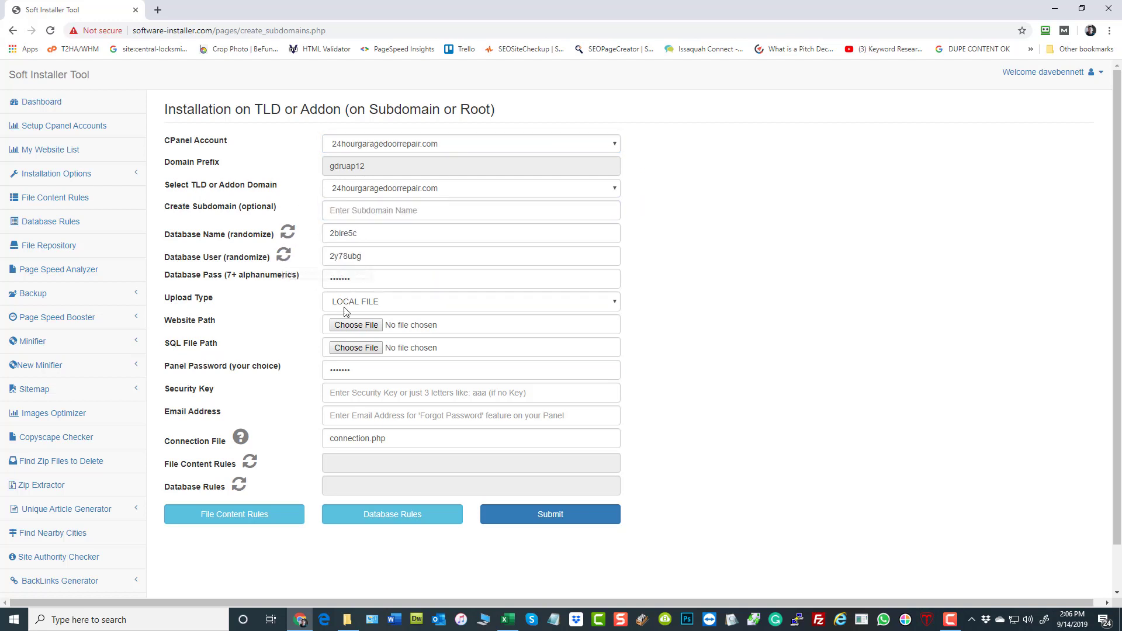
Set upload type to REPOSITORY FILE with legacyuap.zip as website file and legacyuap.sql as SQL file
click(346, 301)
click(353, 321)
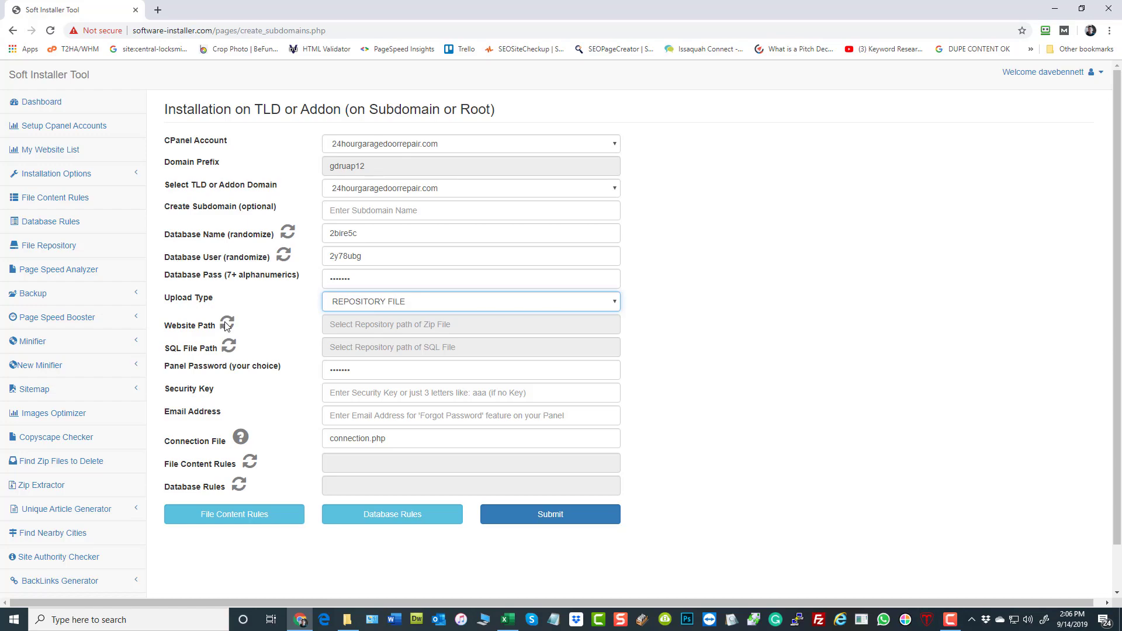
click(226, 323)
click(537, 396)
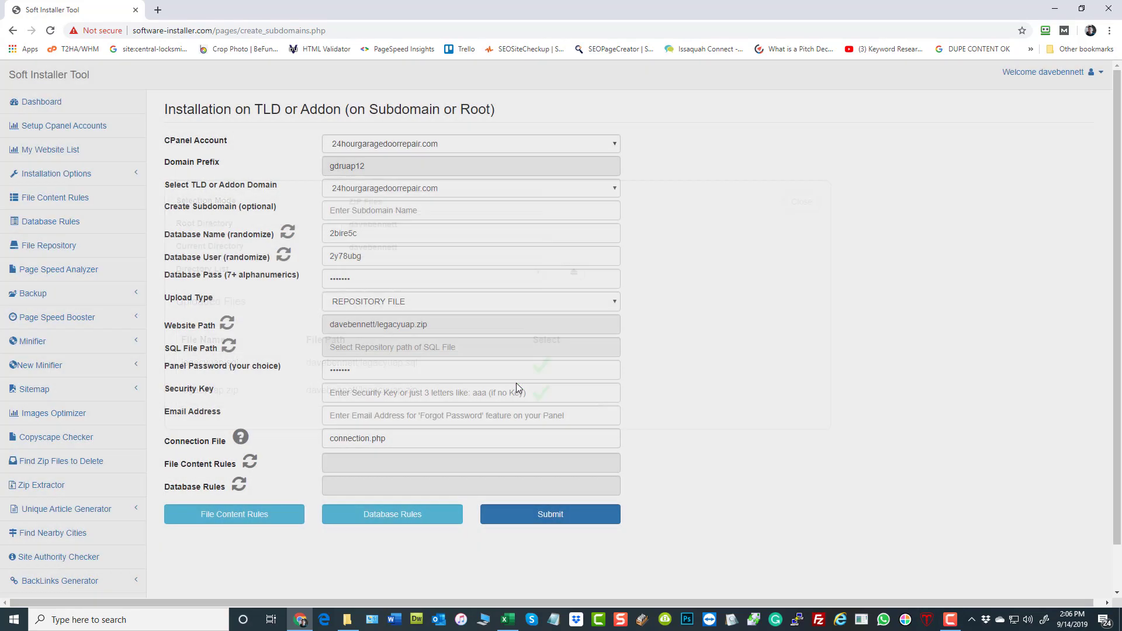
click(235, 349)
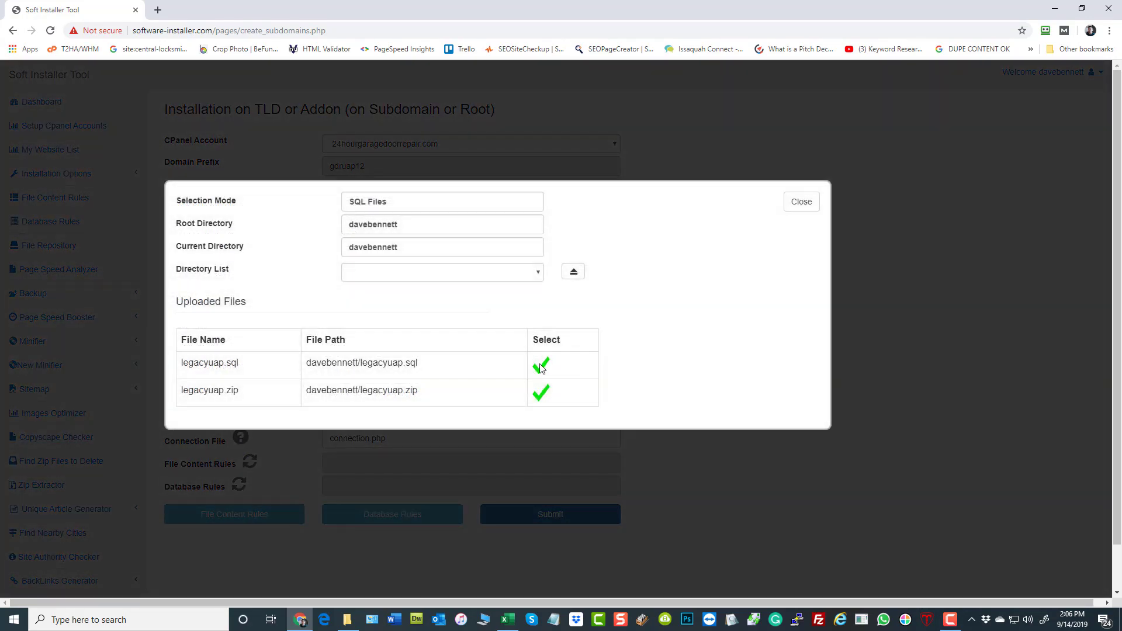
click(541, 365)
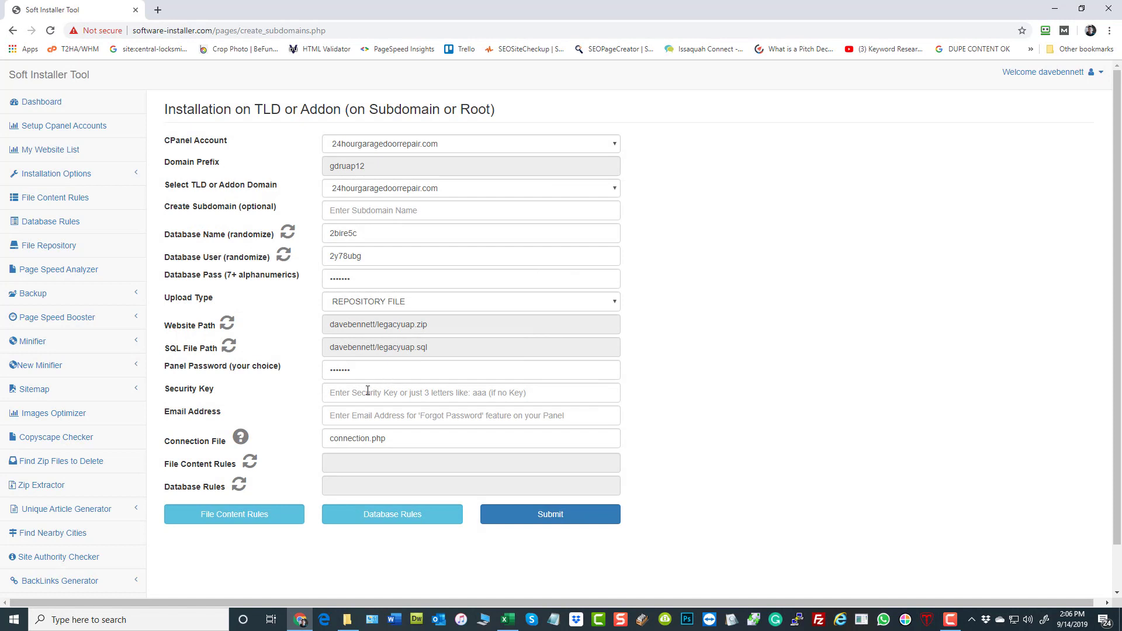
Enter the security key, panel password and saved contact e-mail, then open Batch Installation
click(374, 393)
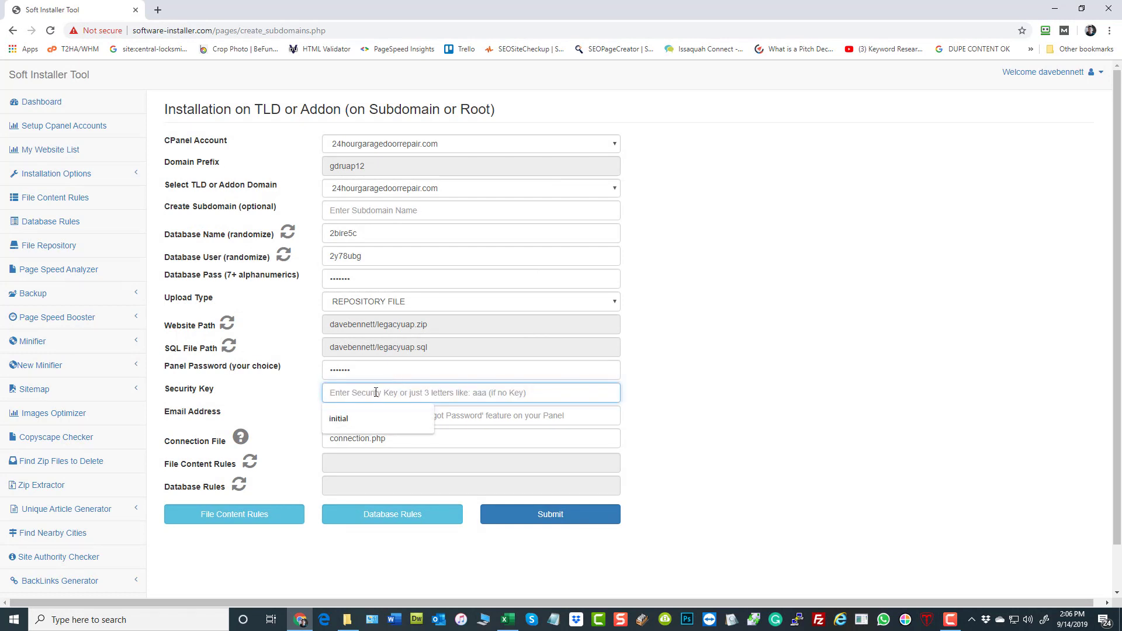
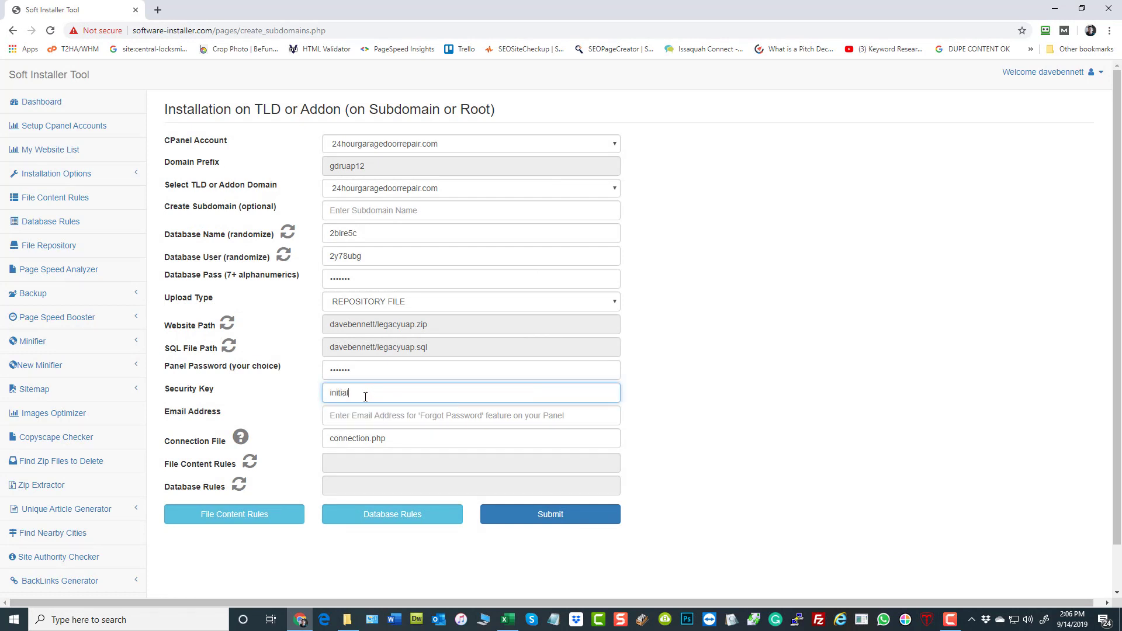
key(shift+Tab)
key(BackSpace)
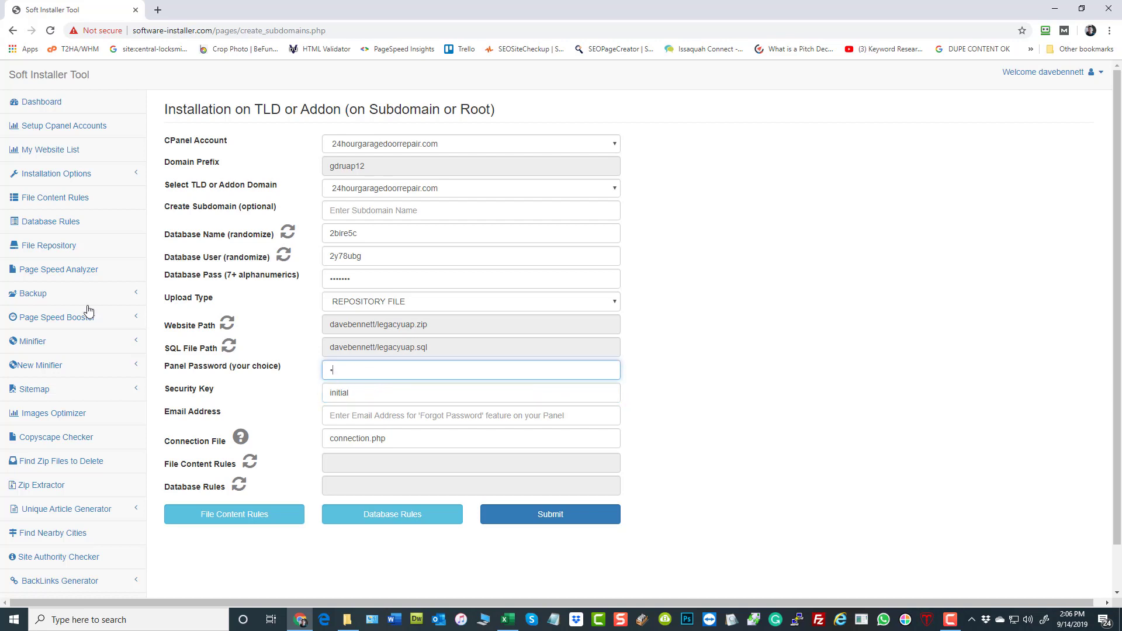
text(••••••••)
click(425, 417)
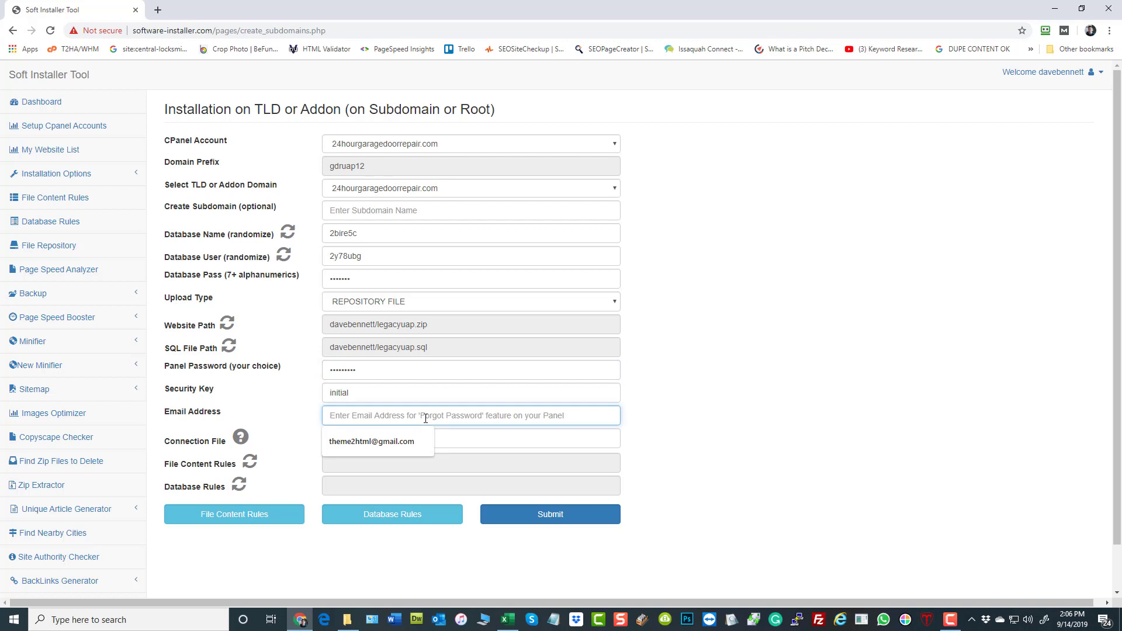
click(365, 447)
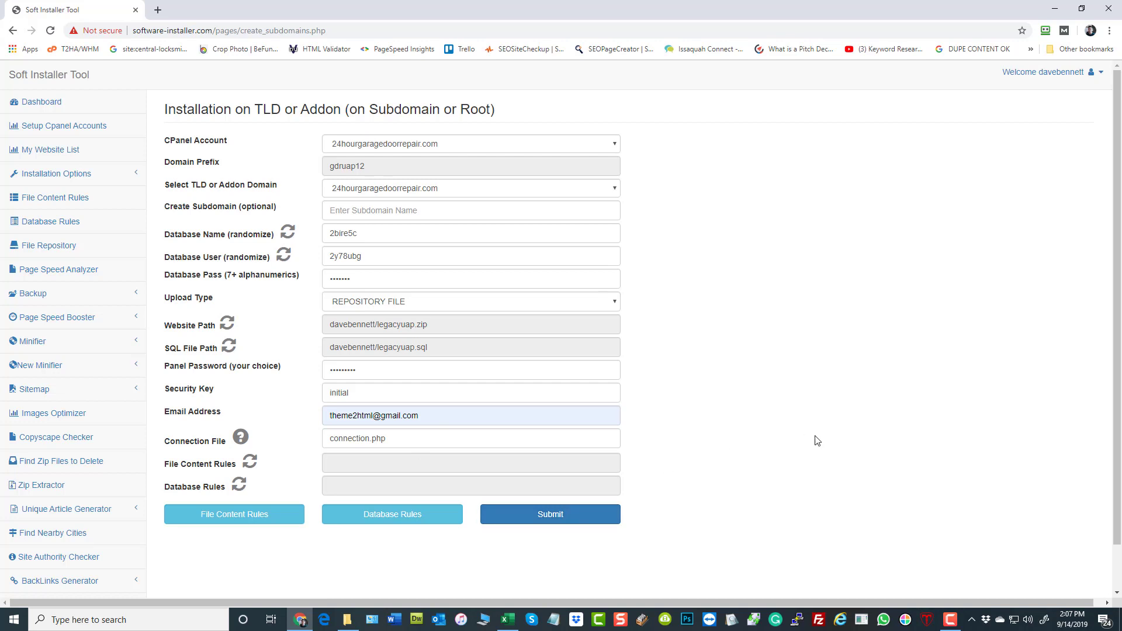
click(82, 175)
click(82, 250)
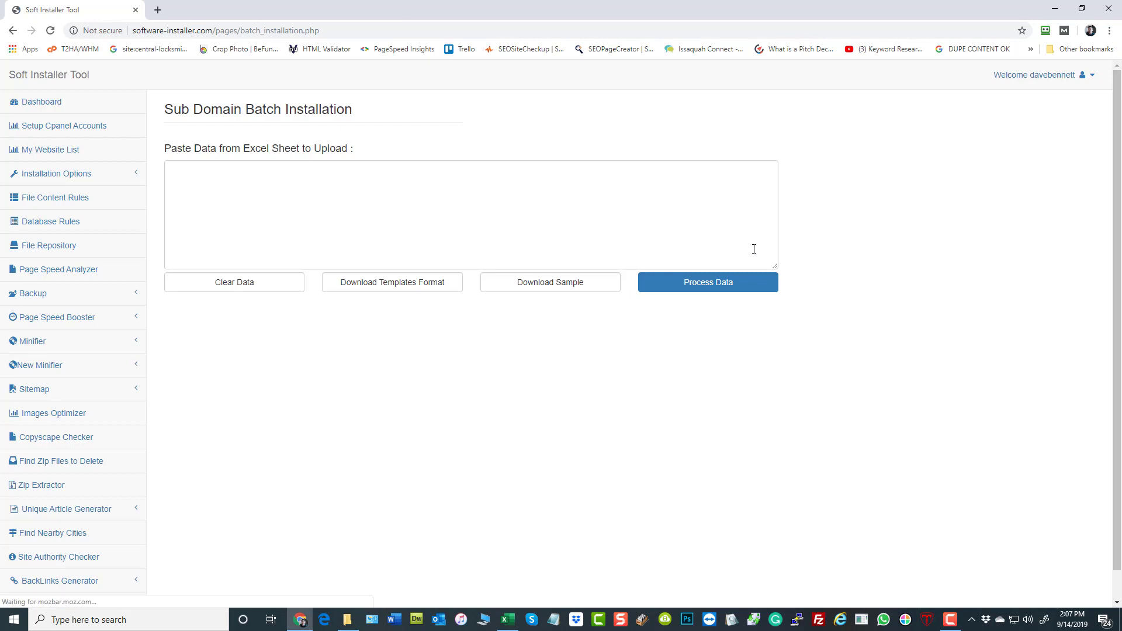